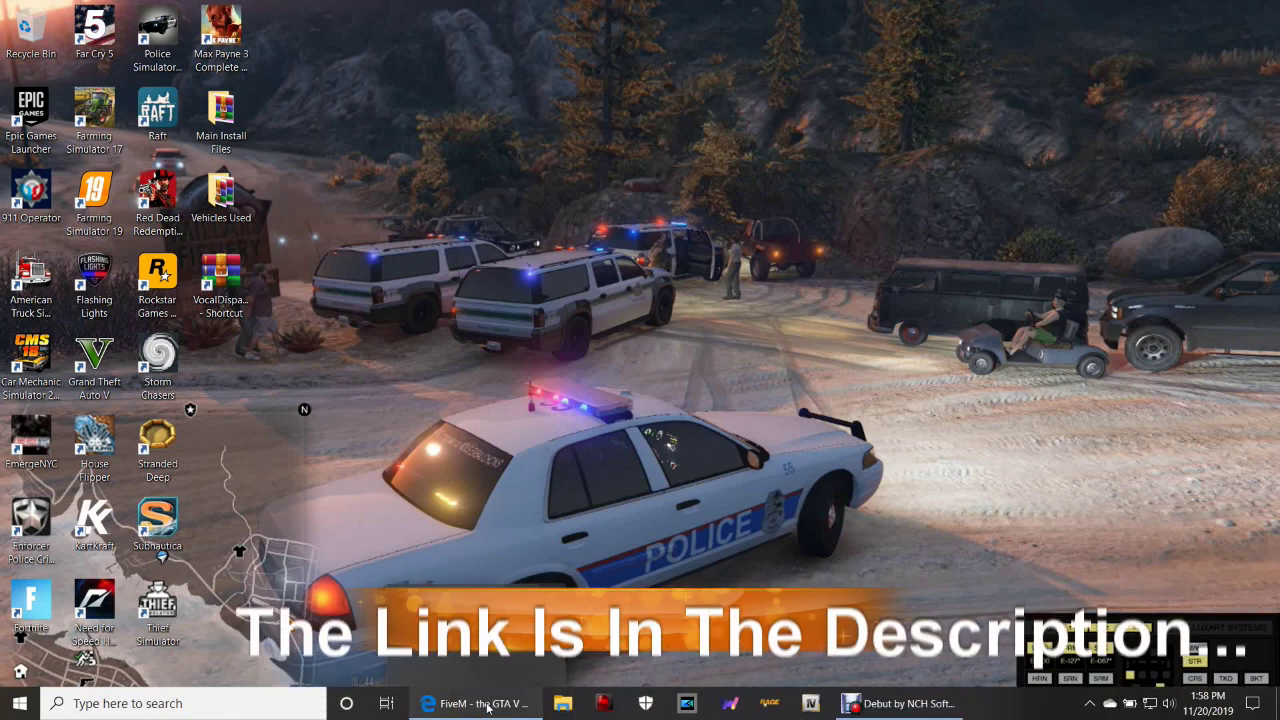
- Switch to the browser showing fivem.net, request the FiveM client download and agree to the Terms of Service
{"action": "left_click", "coordinate": [488, 704]}
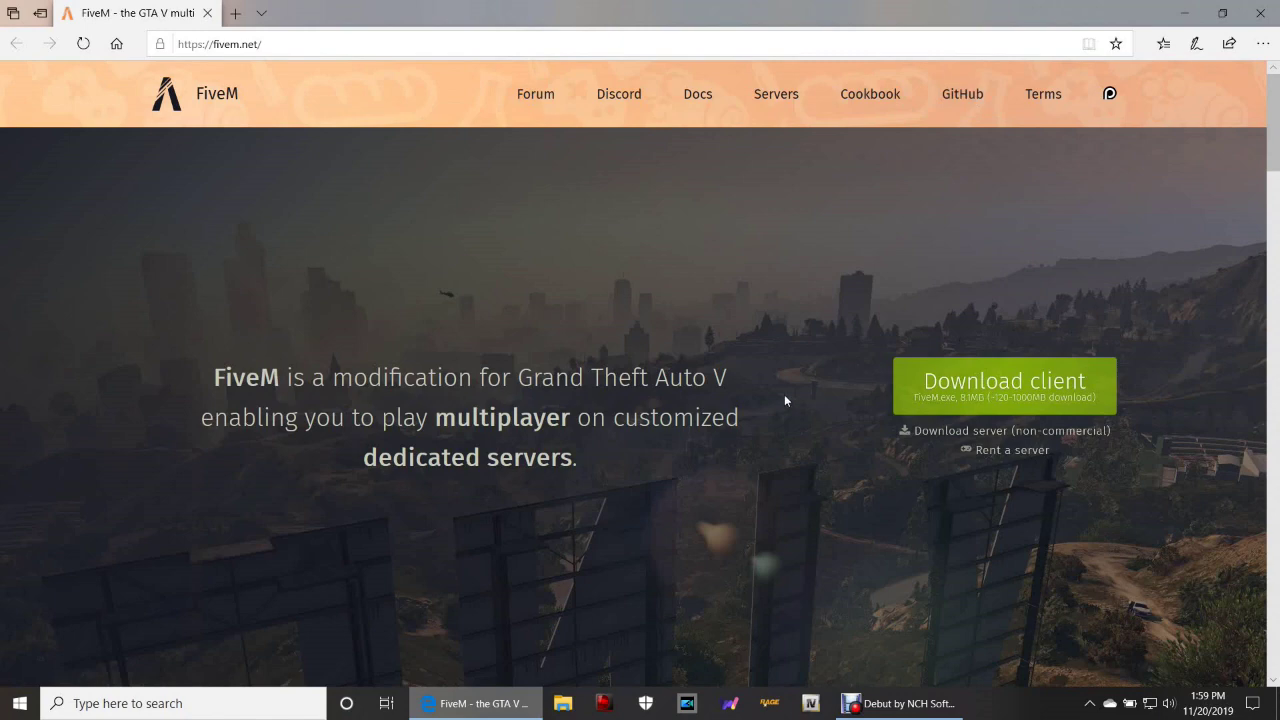
{"action": "scroll", "coordinate": [785, 399], "scroll_direction": "down", "scroll_amount": 3}
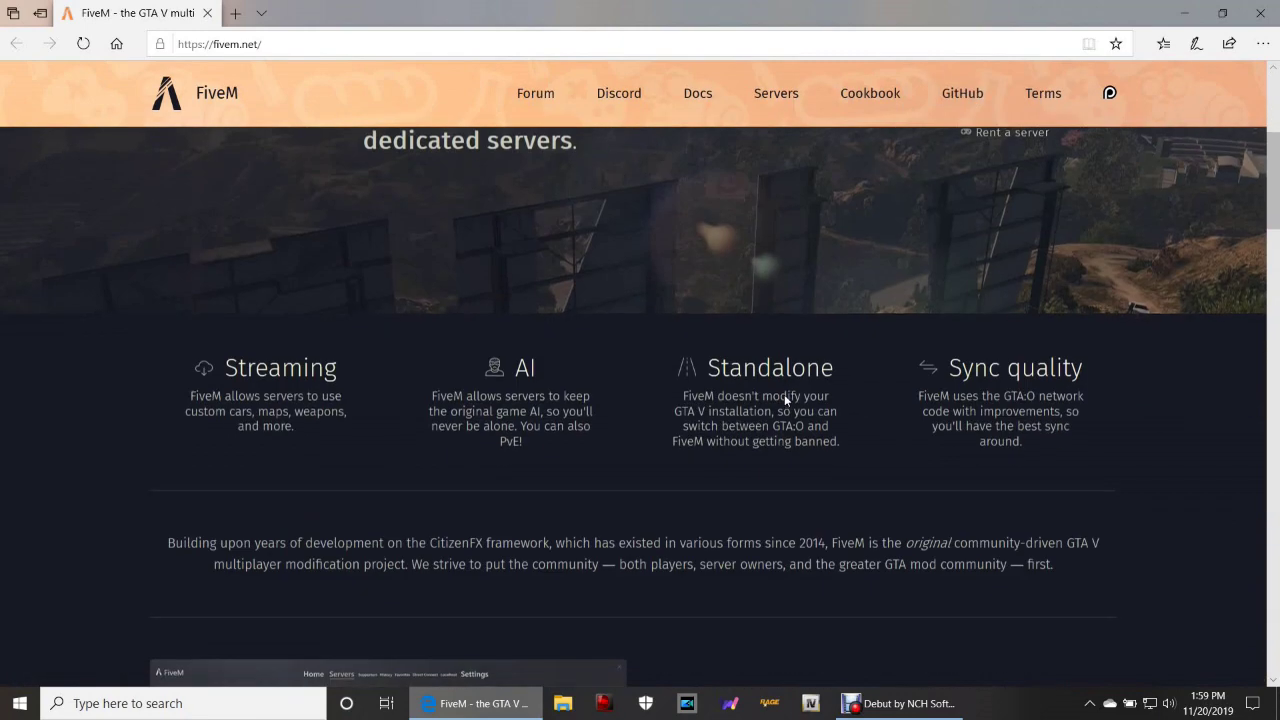
{"action": "scroll", "coordinate": [785, 399], "scroll_direction": "up", "scroll_amount": 3}
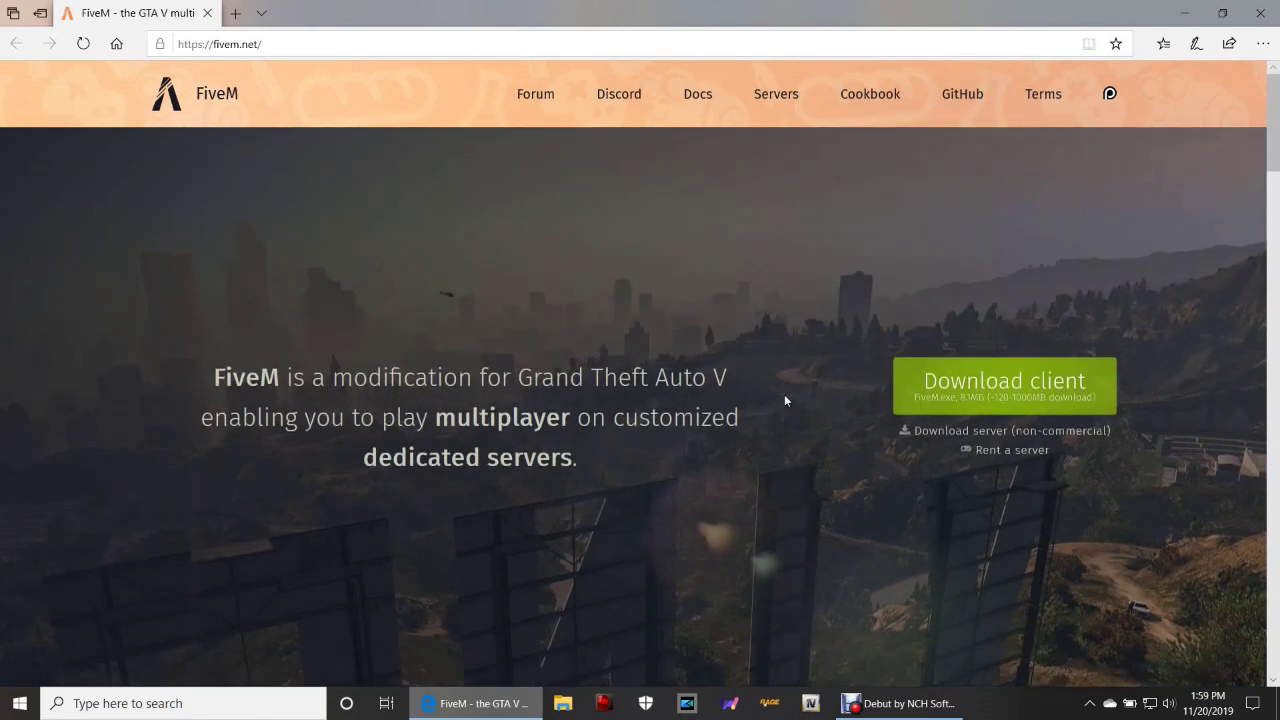
{"action": "left_click", "coordinate": [1007, 387]}
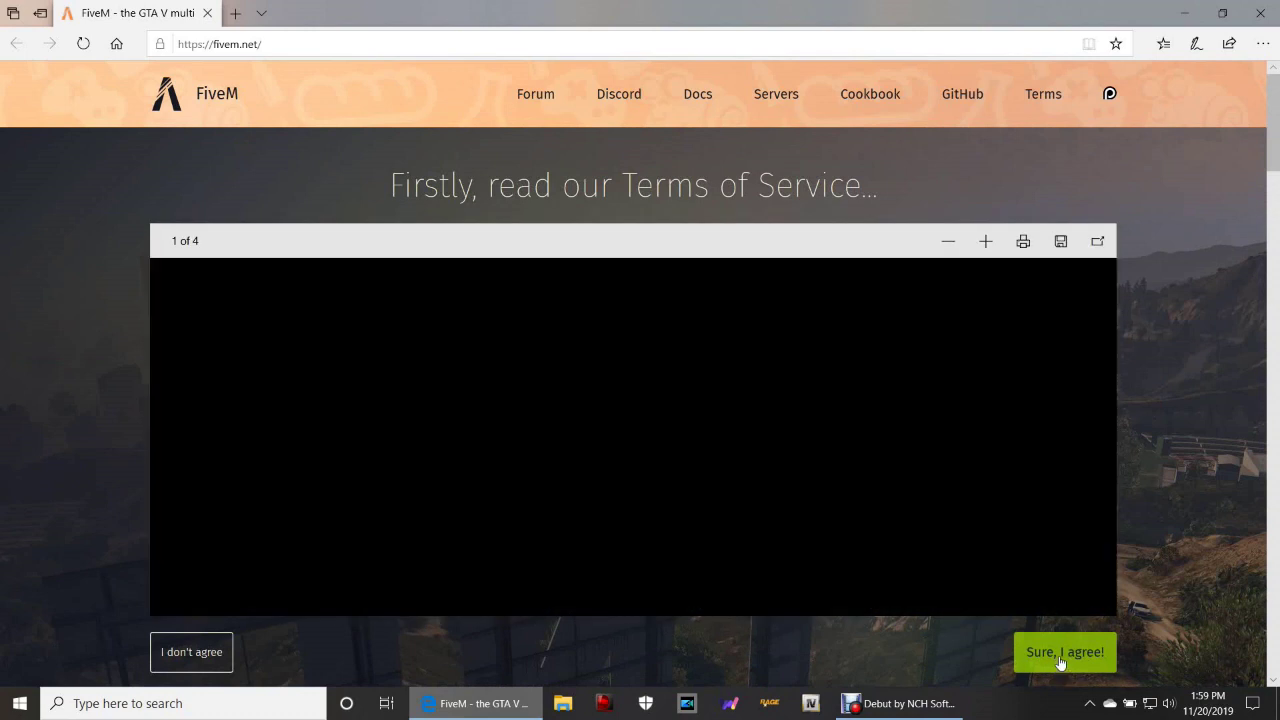
{"action": "left_click", "coordinate": [1061, 653]}
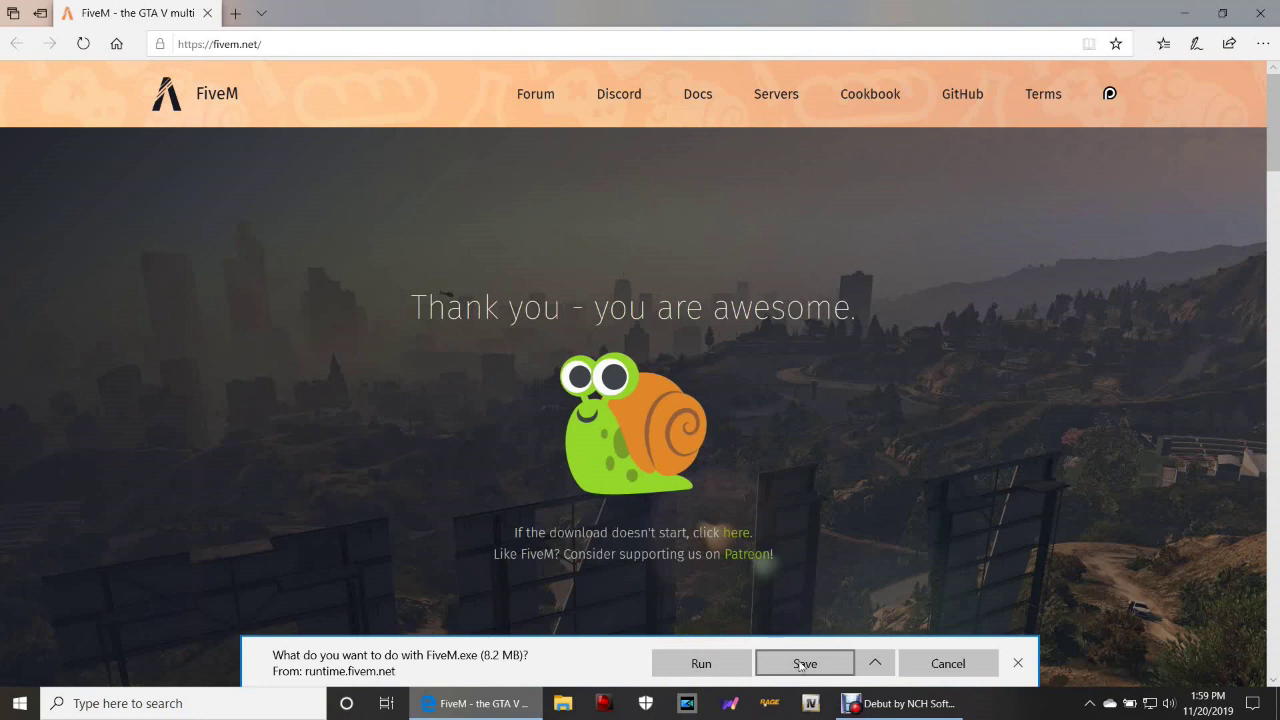
- Save the FiveM.exe download to the computer
{"action": "left_click", "coordinate": [875, 663]}
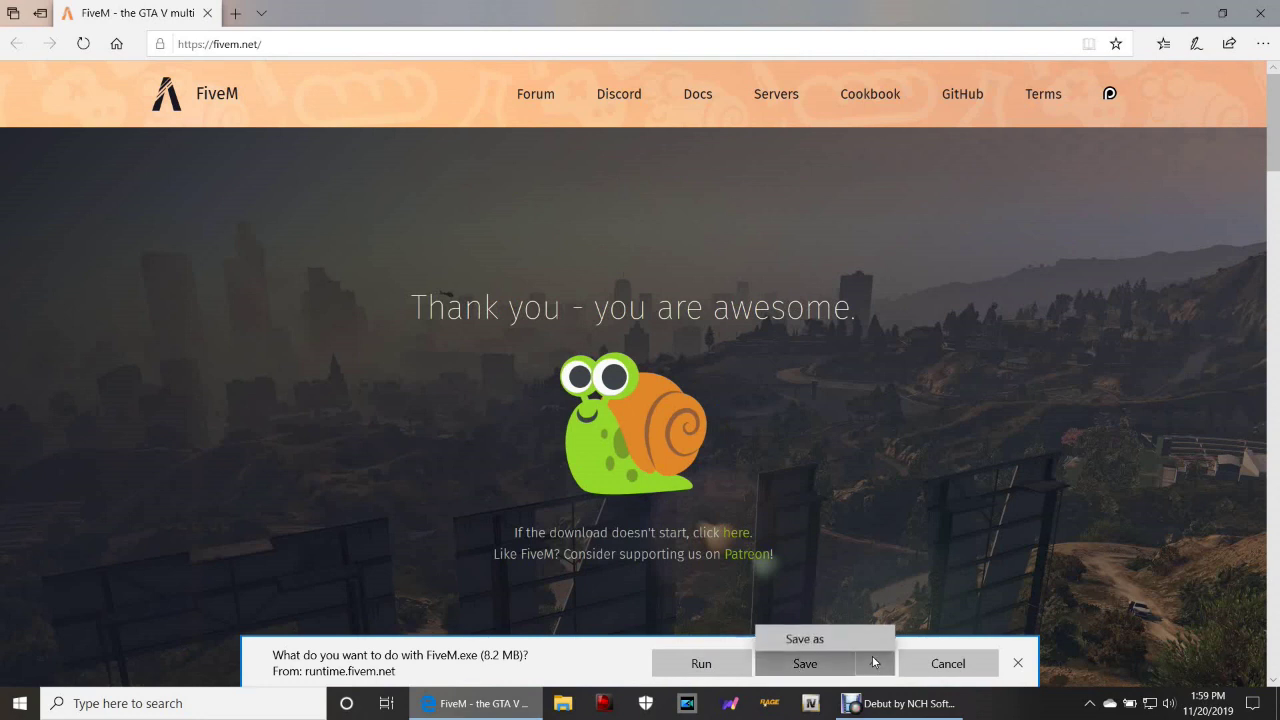
{"action": "left_click", "coordinate": [877, 494]}
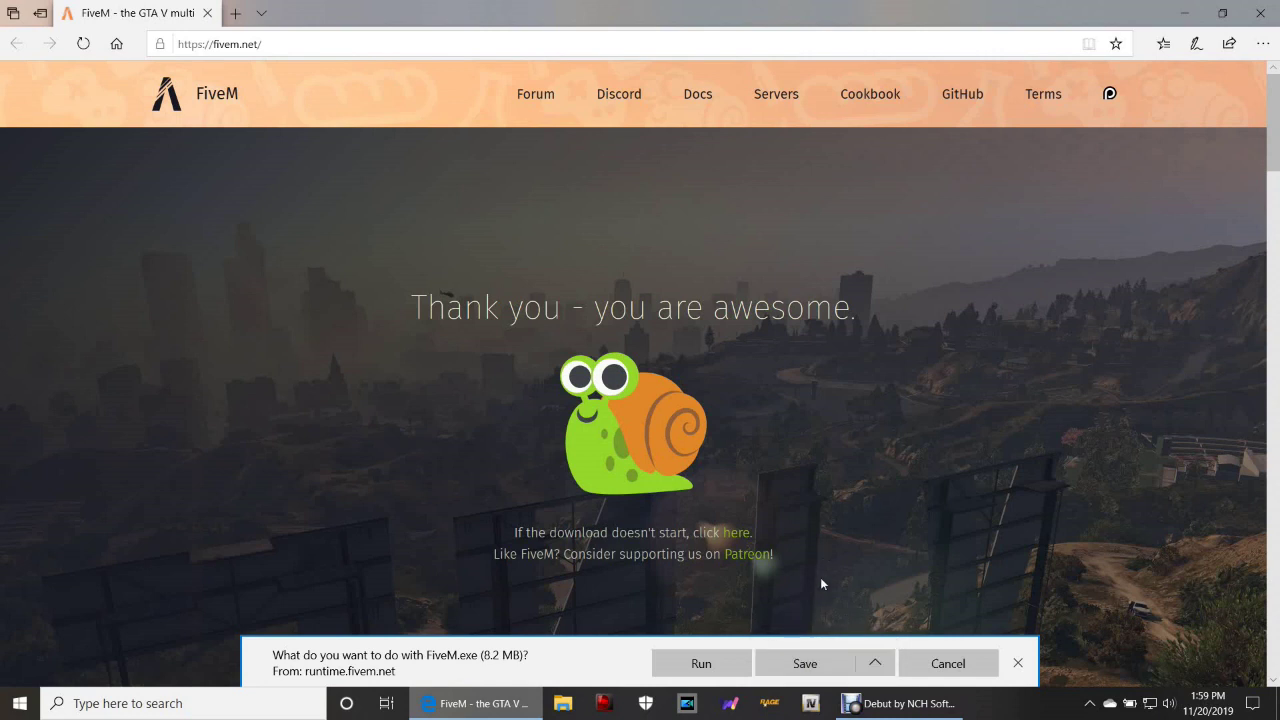
{"action": "left_click", "coordinate": [807, 664]}
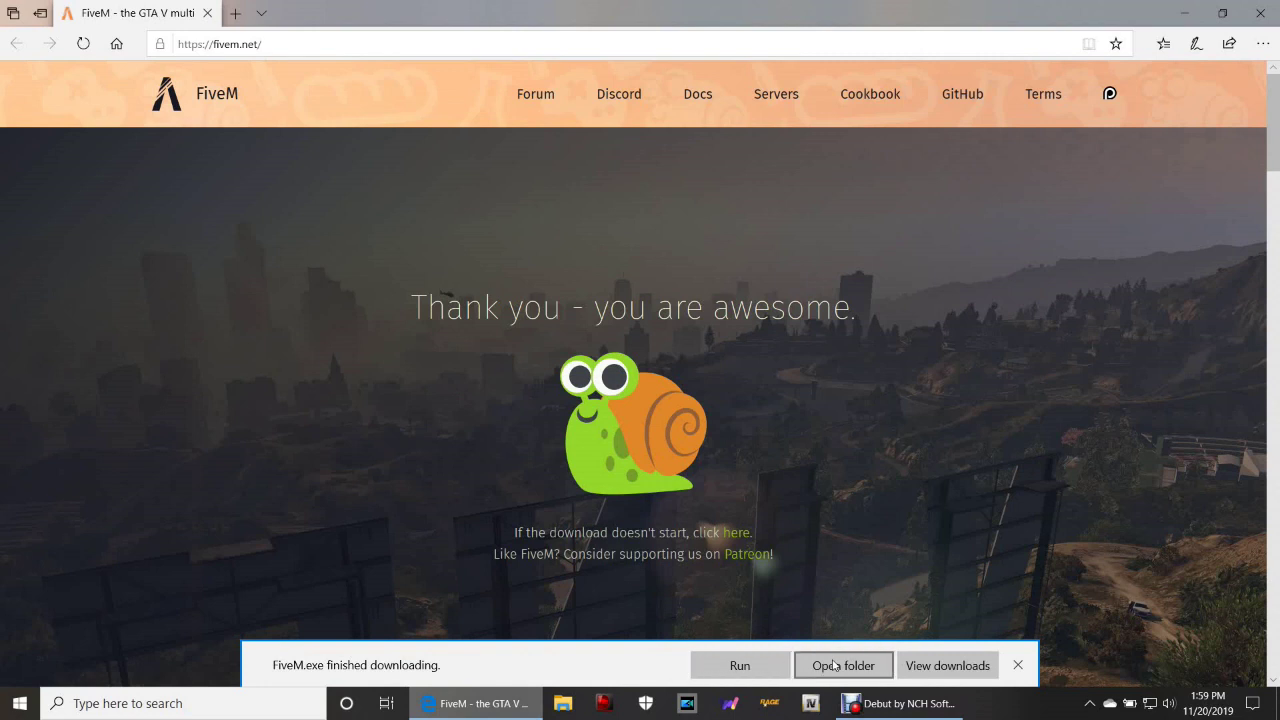
- Run the downloaded FiveM.exe and accept the game cache update, closing the browser once the installation is done
{"action": "left_click", "coordinate": [740, 665]}
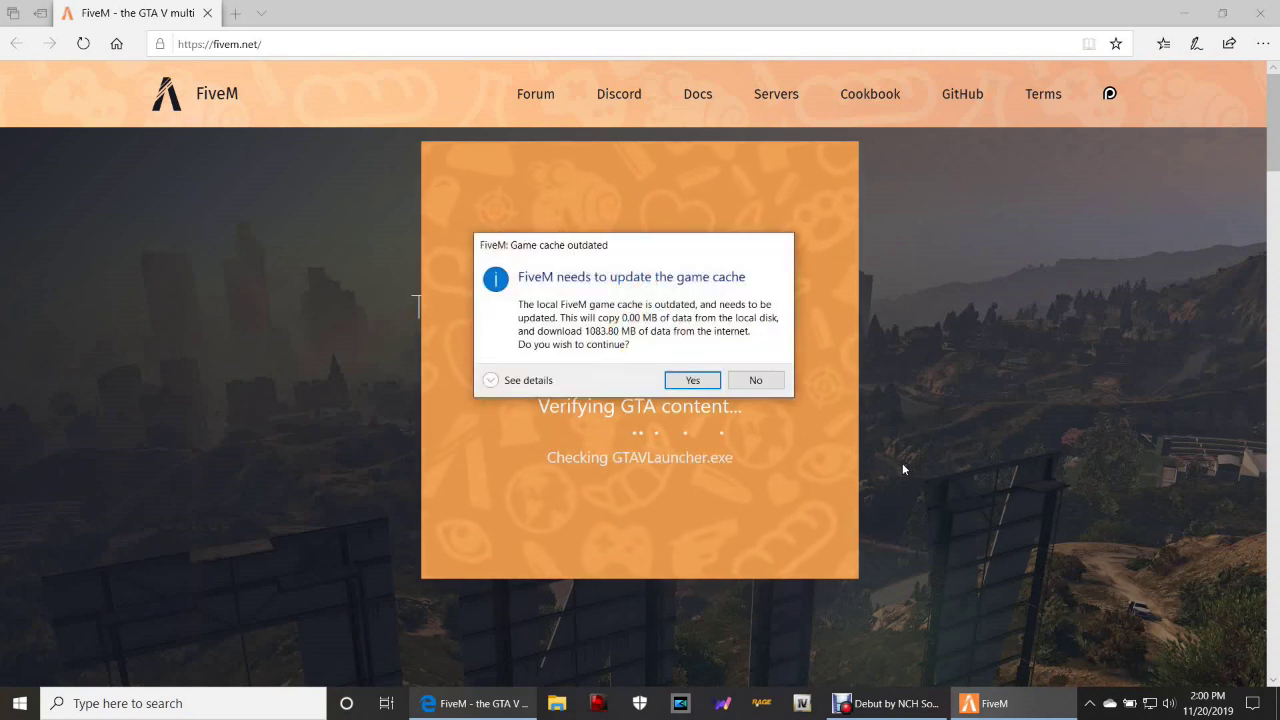
{"action": "left_click", "coordinate": [688, 382]}
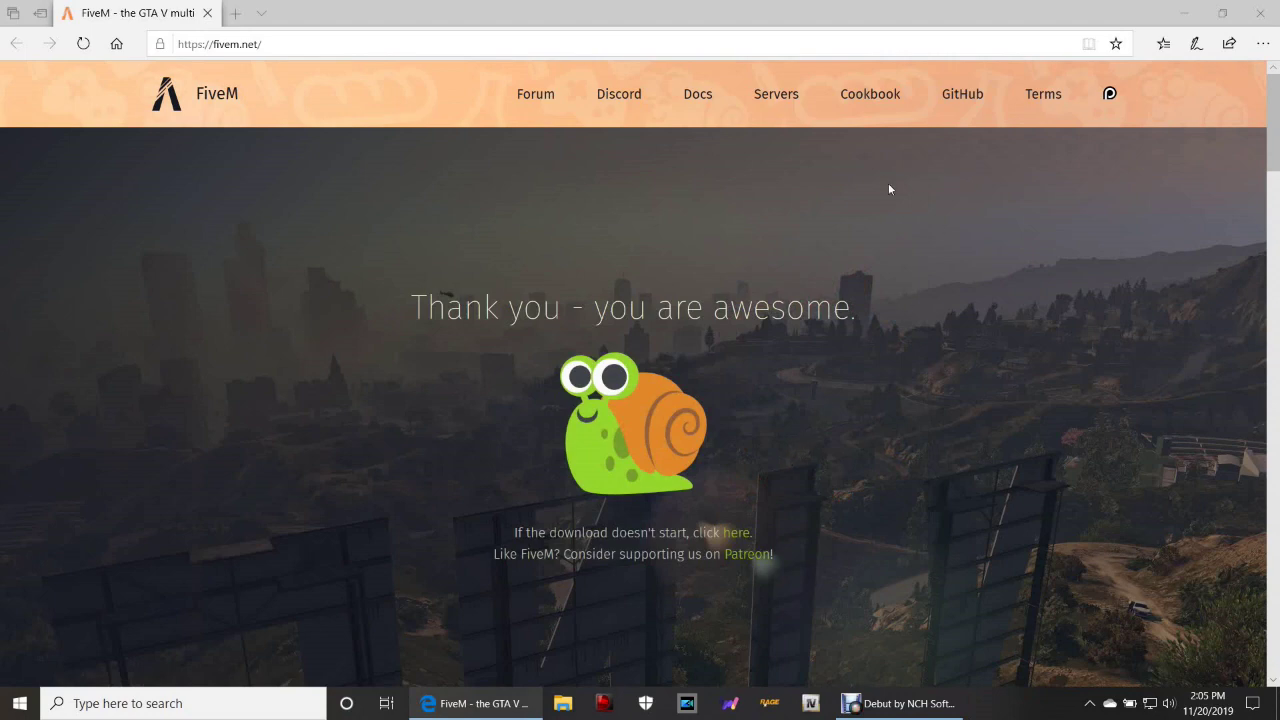
{"action": "left_click", "coordinate": [1271, 10]}
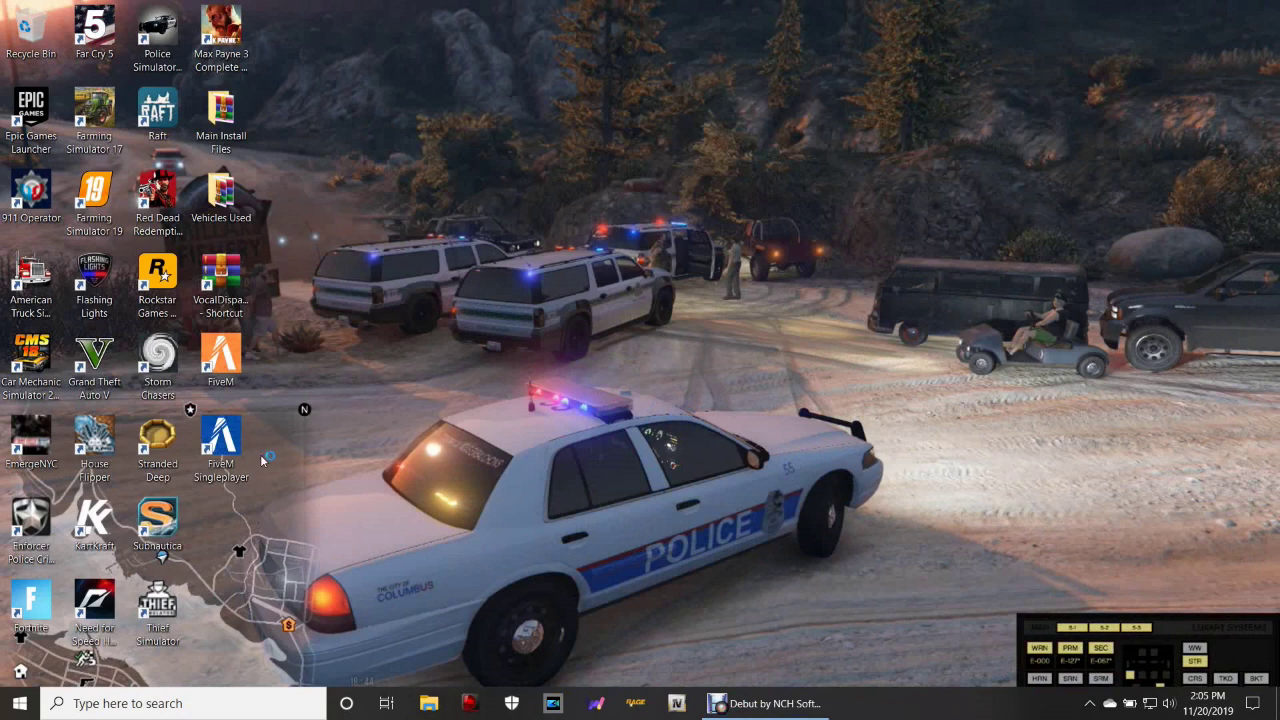
- Launch FiveM from its desktop shortcut and turn down the system volume
{"action": "double_click", "coordinate": [220, 400]}
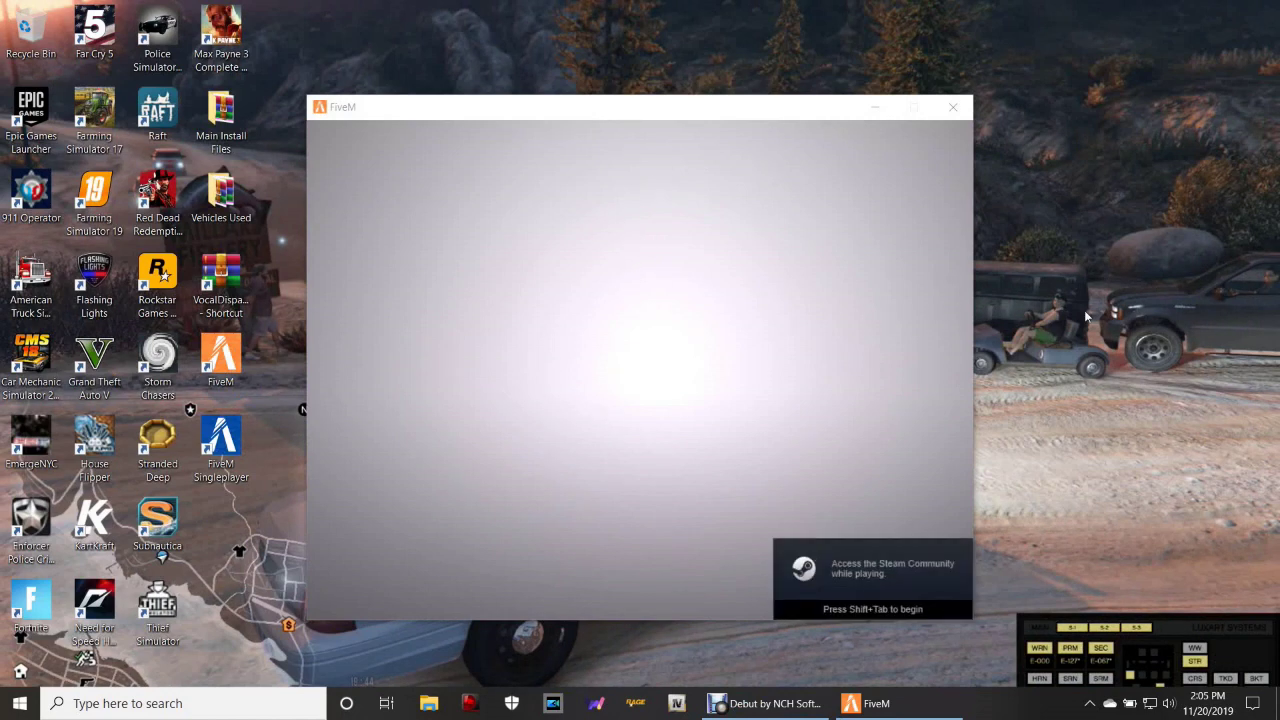
{"action": "key", "text": "XF86AudioLowerVolume"}
{"action": "key", "text": "XF86AudioLowerVolume"}
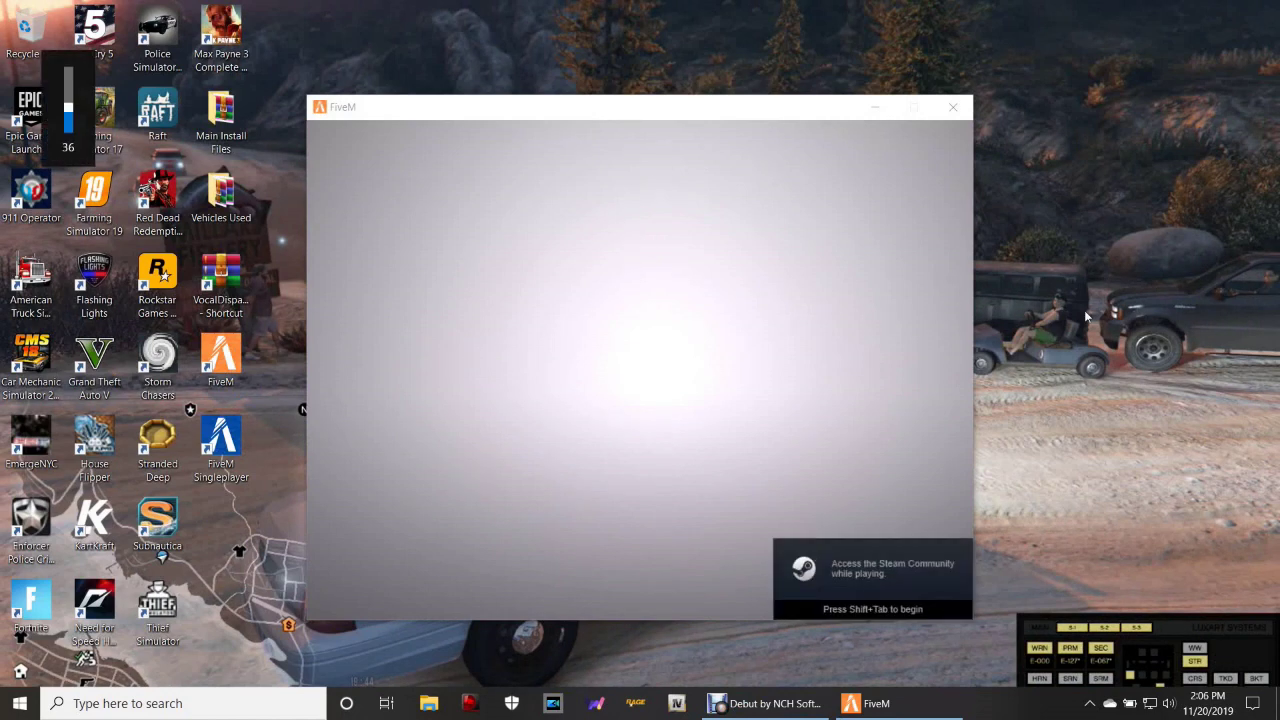
{"action": "key", "text": "XF86AudioLowerVolume"}
{"action": "key", "text": "XF86AudioLowerVolume"}
{"action": "key", "text": "XF86AudioLowerVolume"}
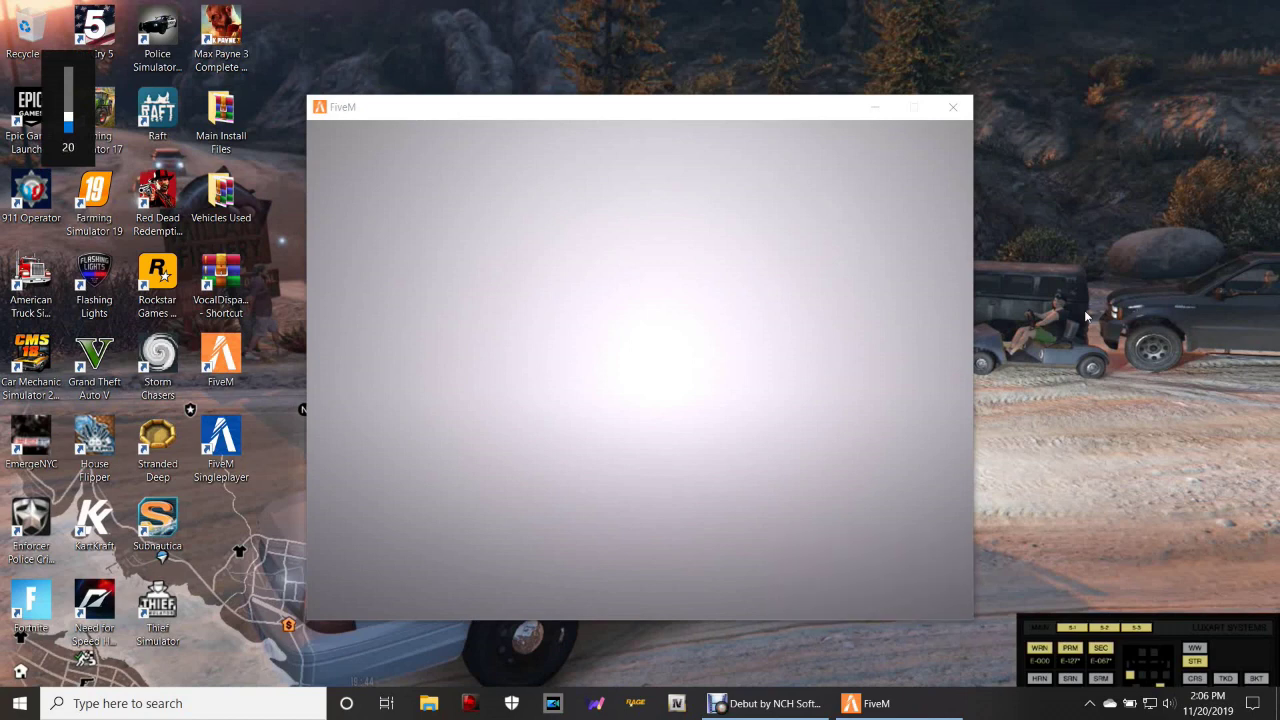
{"action": "key", "text": "XF86AudioLowerVolume"}
{"action": "key", "text": "XF86AudioLowerVolume"}
{"action": "key", "text": "XF86AudioLowerVolume"}
{"action": "key", "text": "XF86AudioLowerVolume"}
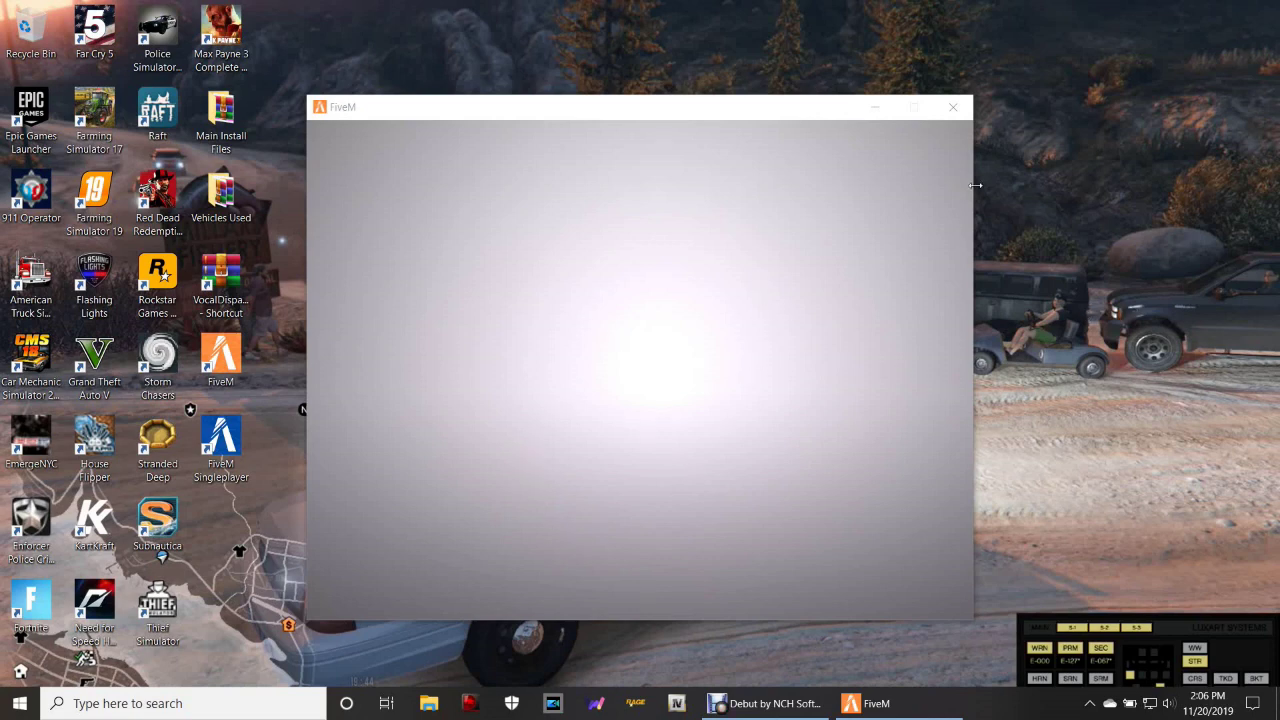
- Close the FiveM window and open the NVIDIA Control Panel from the desktop
{"action": "left_click", "coordinate": [955, 106]}
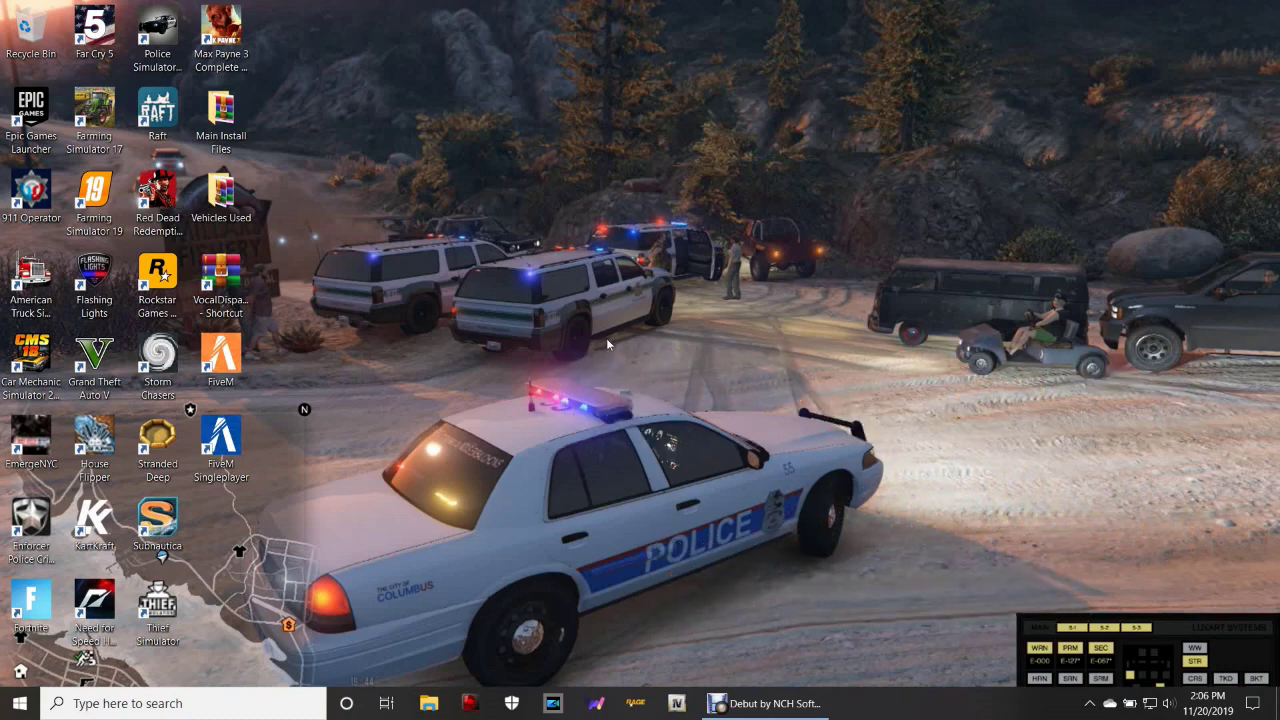
{"action": "right_click", "coordinate": [606, 390]}
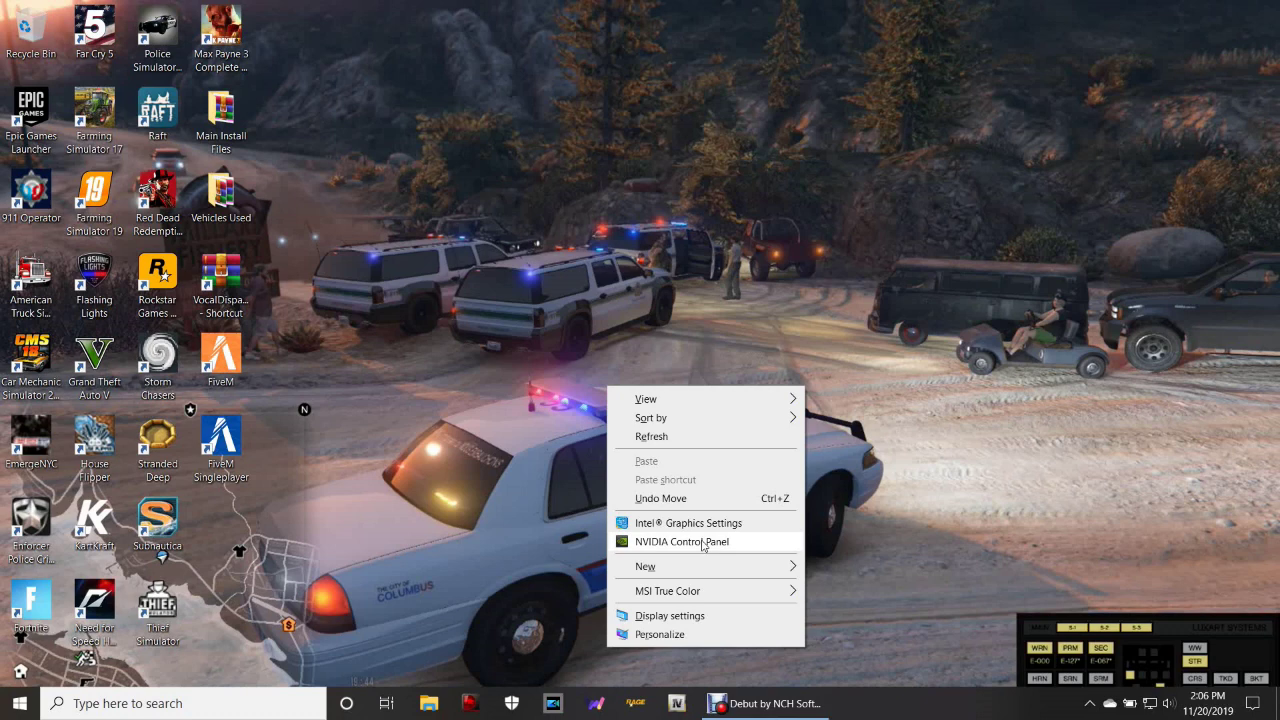
{"action": "left_click", "coordinate": [533, 353]}
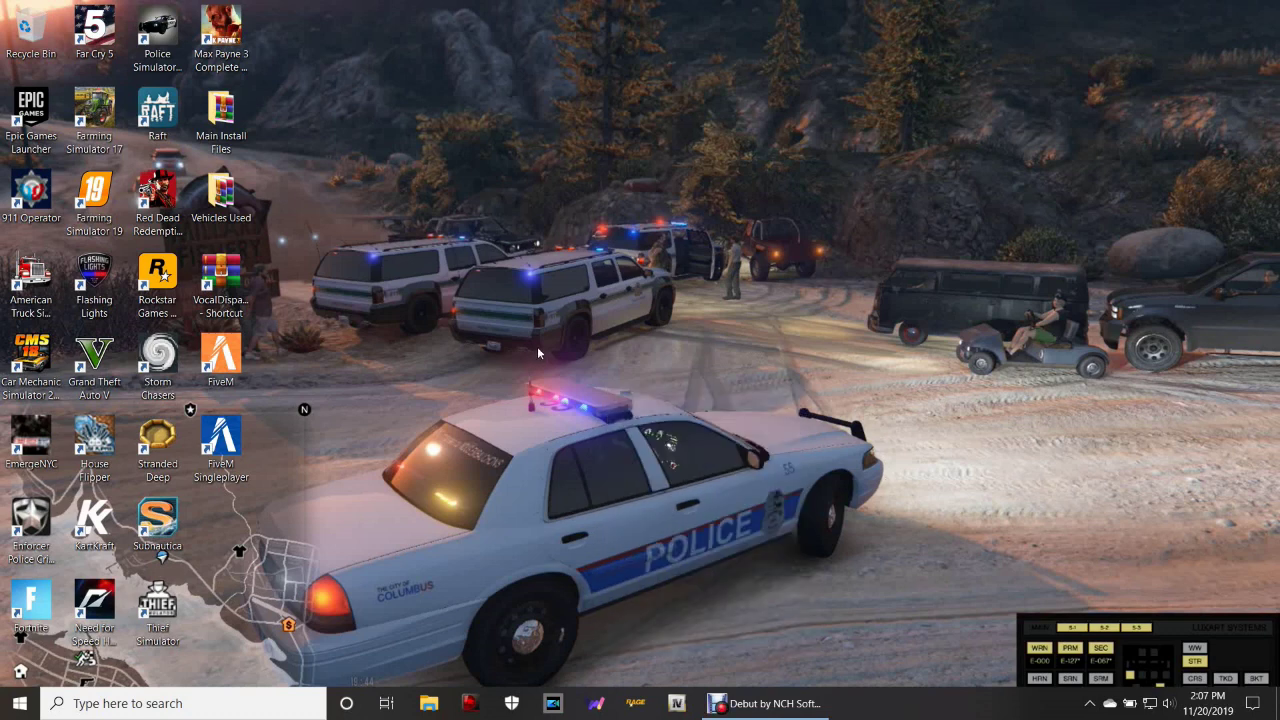
{"action": "right_click", "coordinate": [655, 351]}
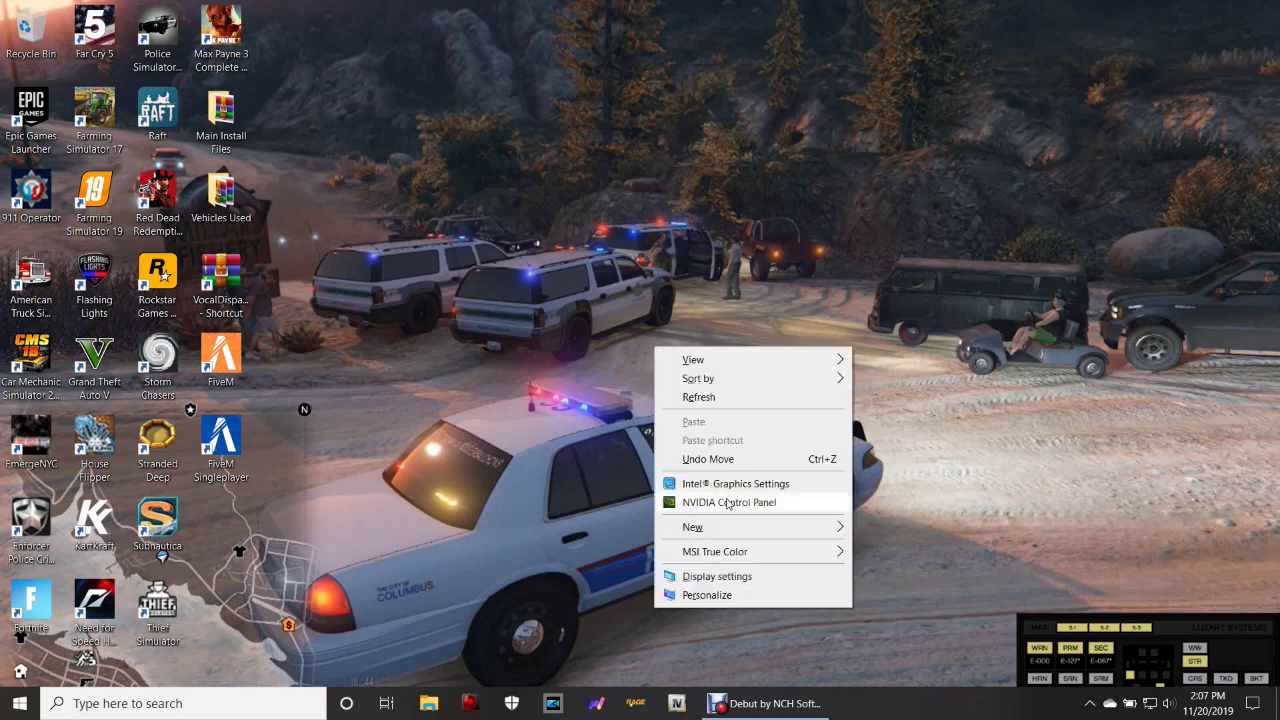
{"action": "left_click", "coordinate": [727, 501]}
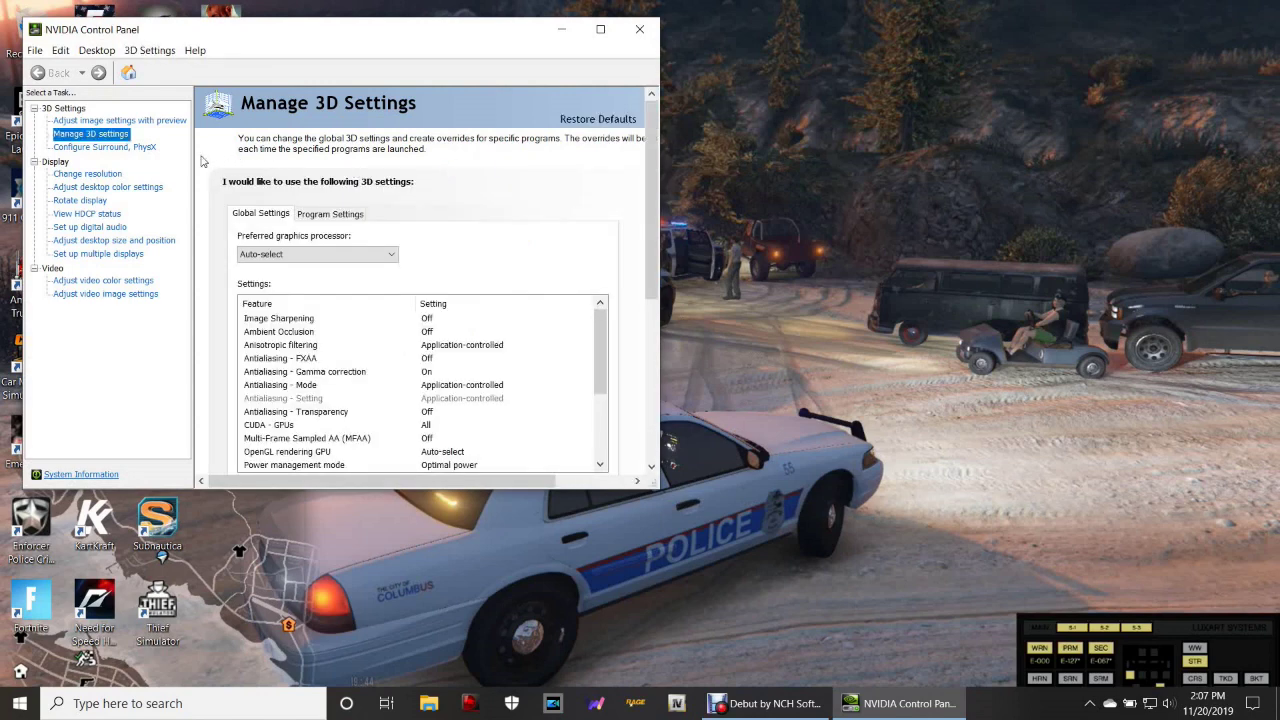
- Set the global preferred graphics processor to High-performance NVIDIA processor and apply the change
{"action": "left_click", "coordinate": [333, 215]}
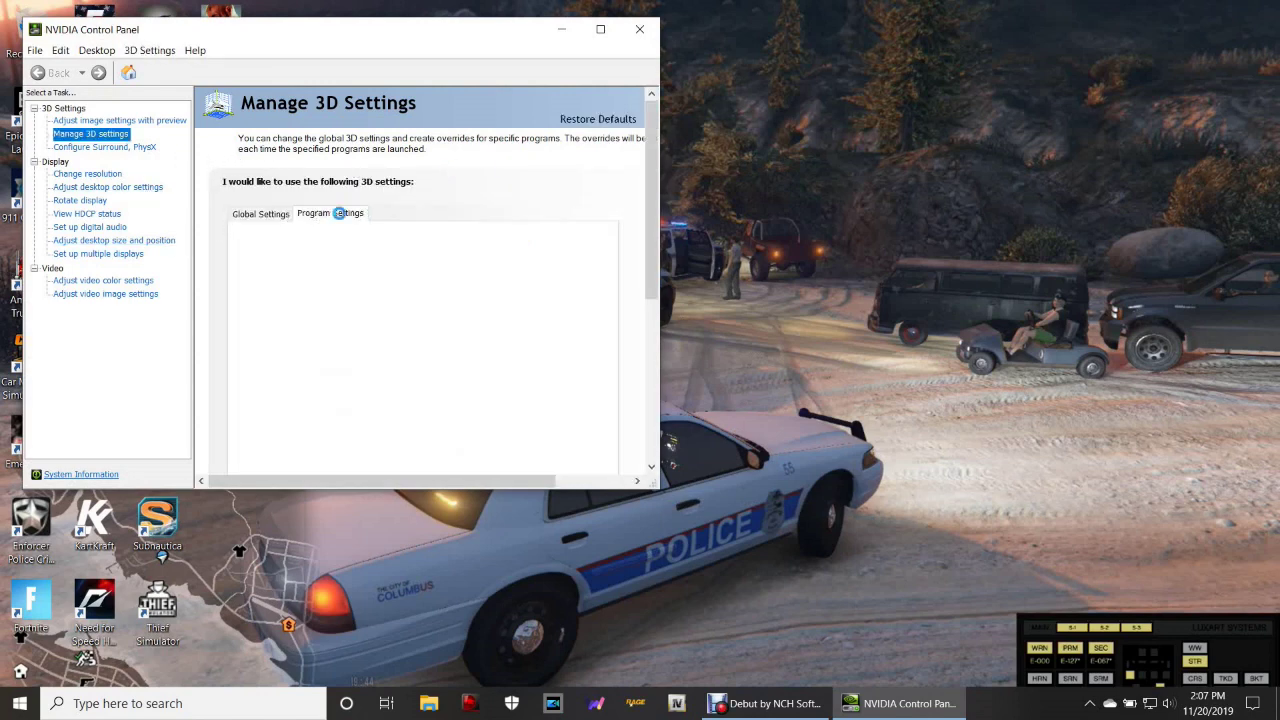
{"action": "left_click", "coordinate": [274, 218]}
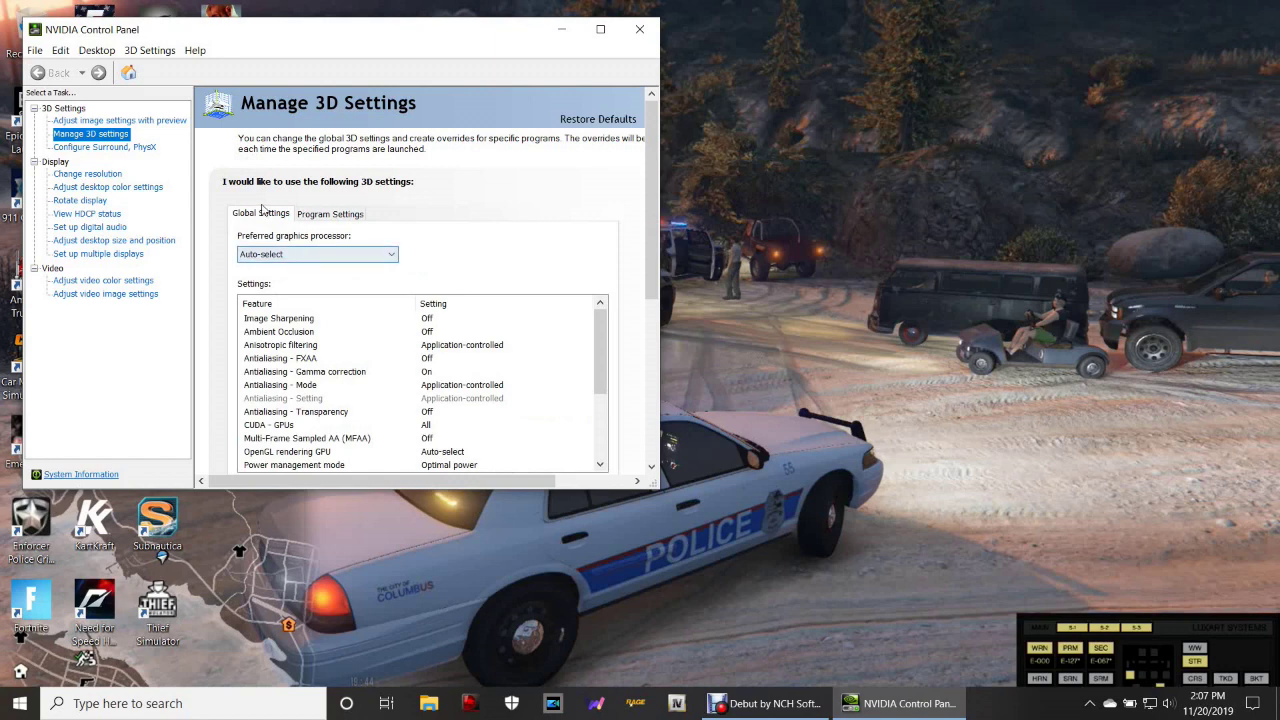
{"action": "left_click", "coordinate": [393, 257]}
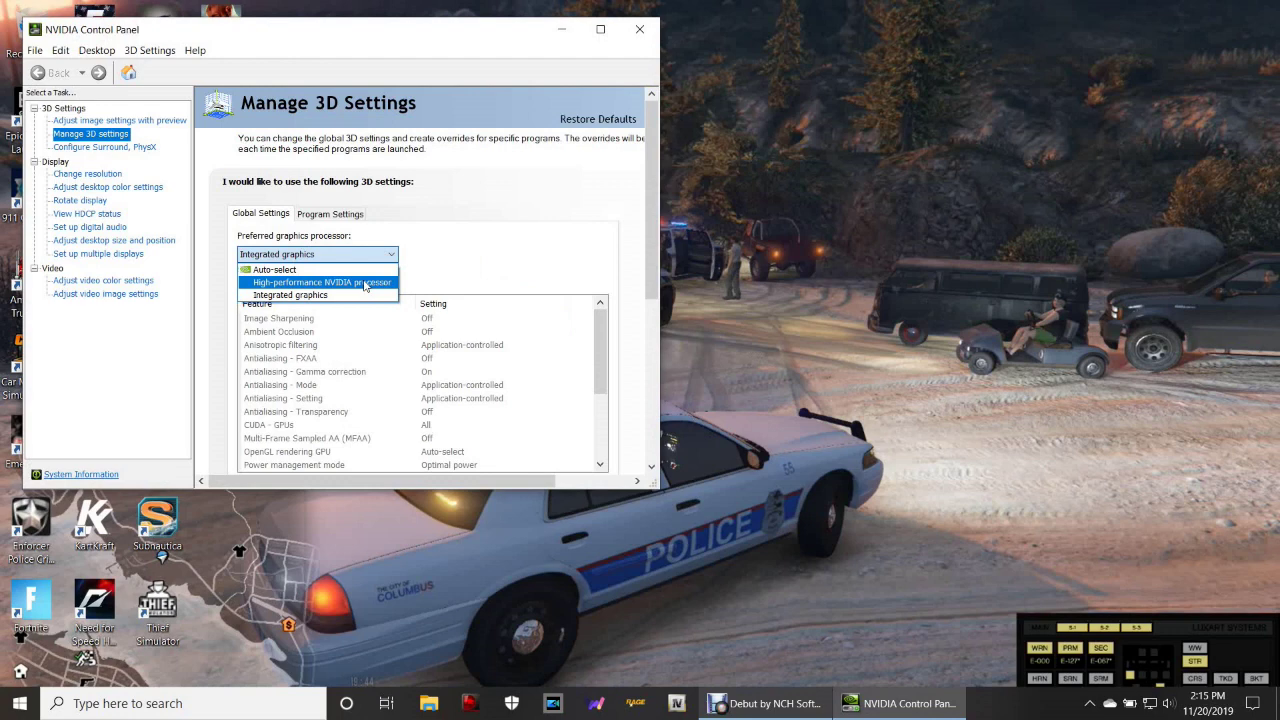
{"action": "left_click", "coordinate": [365, 284]}
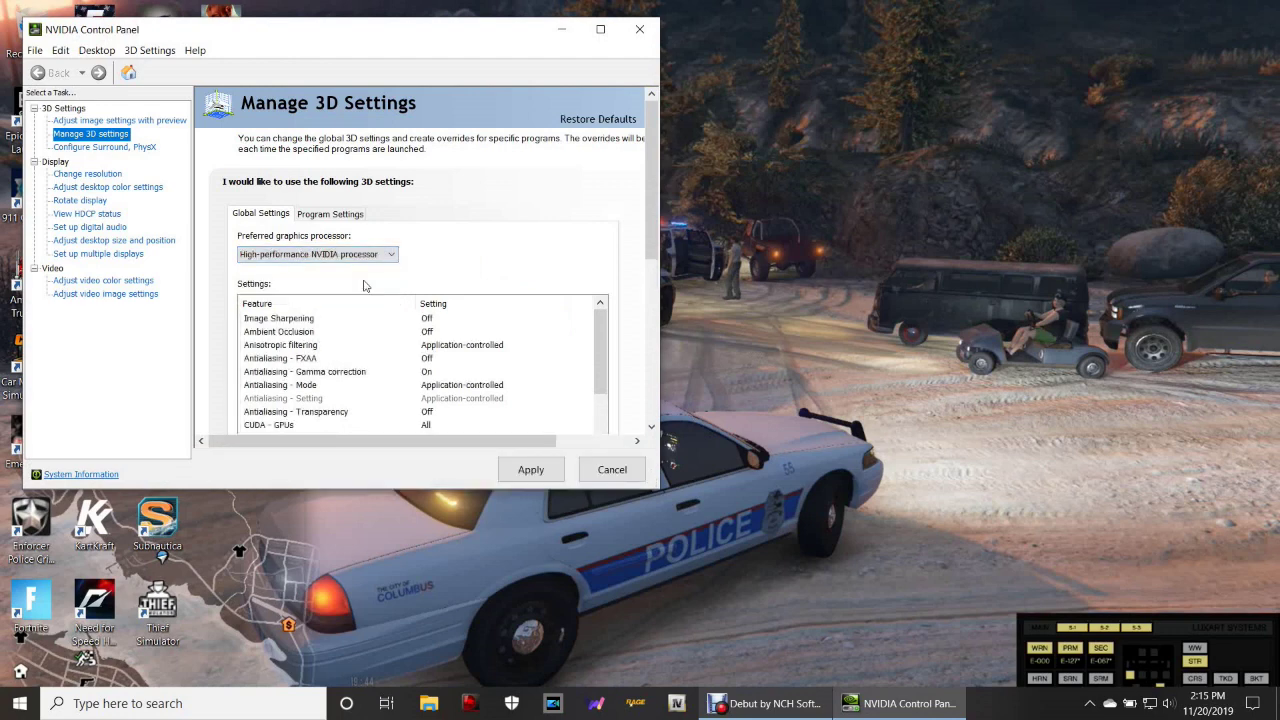
{"action": "left_click", "coordinate": [530, 470]}
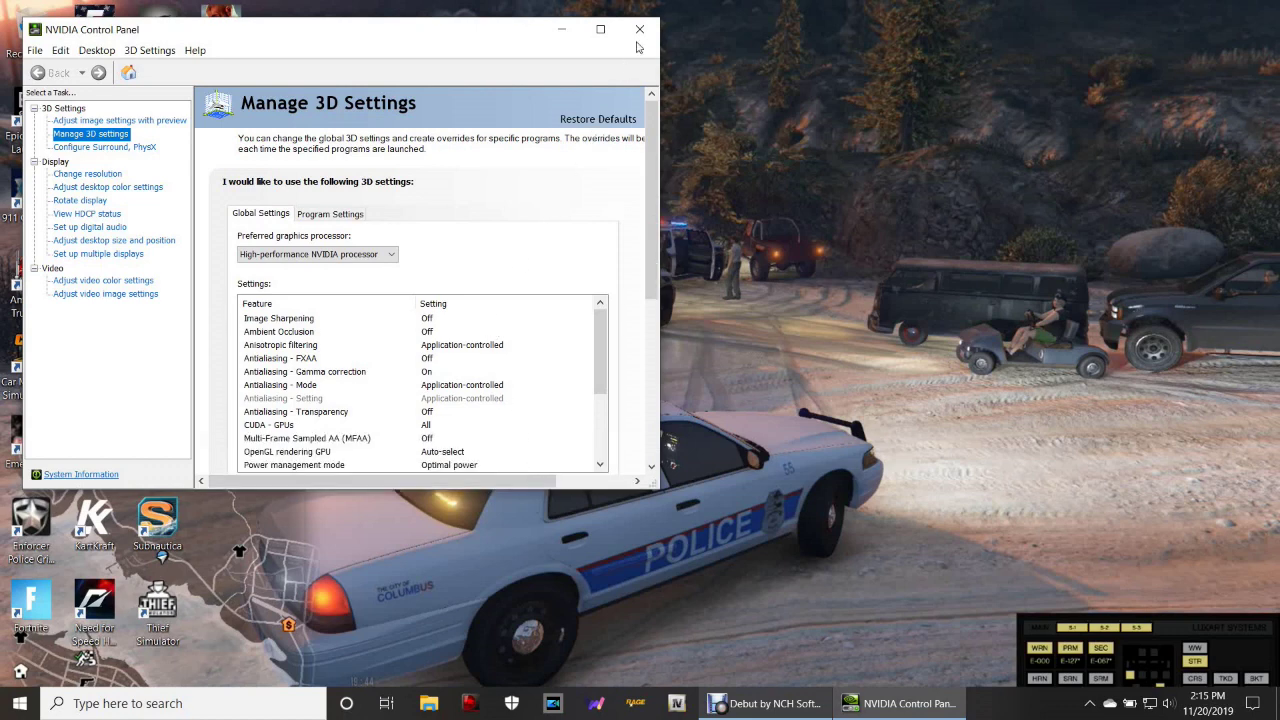
- Review the global 3D settings and the preferred graphics processor choices, and close the NVIDIA Control Panel
{"action": "scroll", "coordinate": [564, 251], "scroll_direction": "down", "scroll_amount": 3}
{"action": "scroll", "coordinate": [564, 251], "scroll_direction": "up", "scroll_amount": 3}
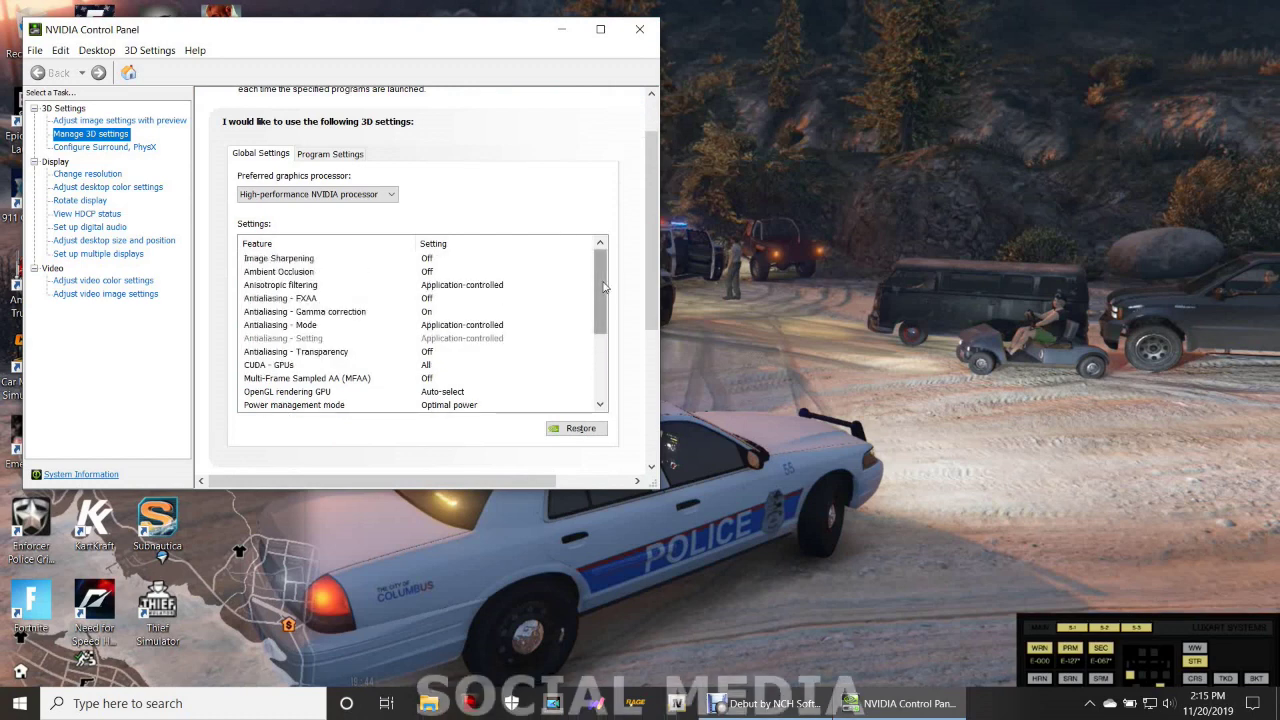
{"action": "left_click", "coordinate": [387, 195]}
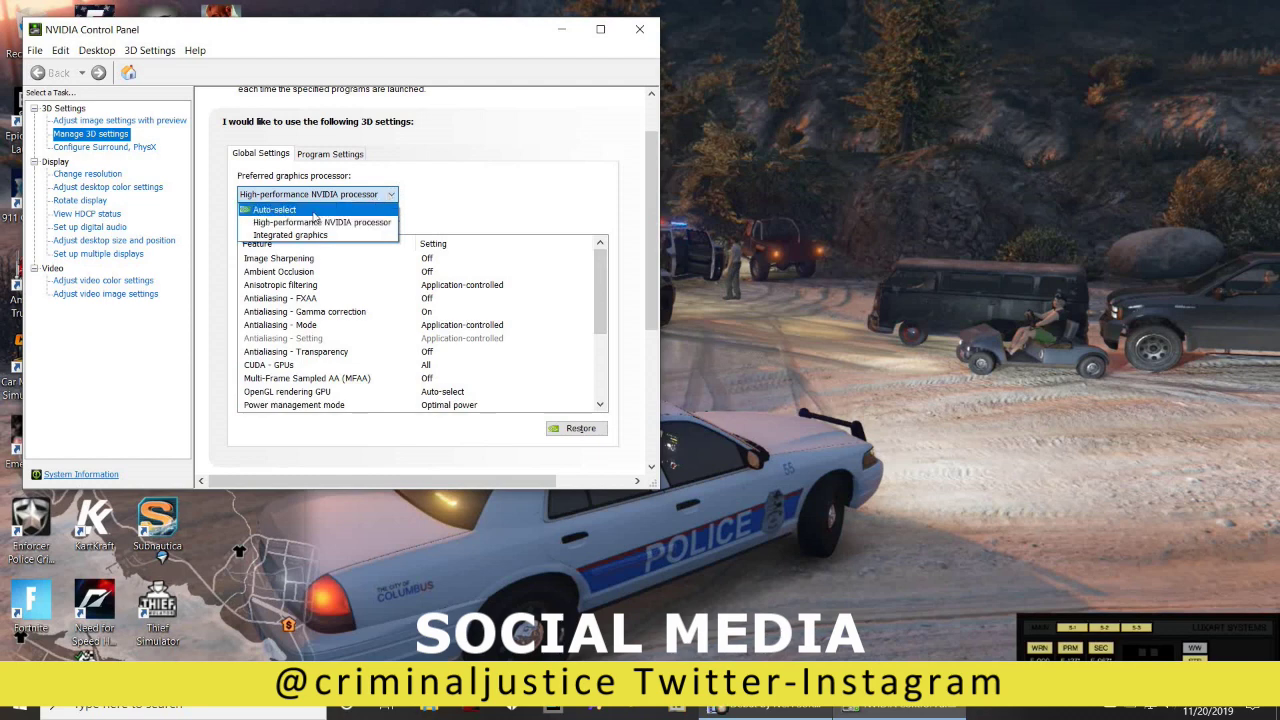
{"action": "left_click", "coordinate": [479, 166]}
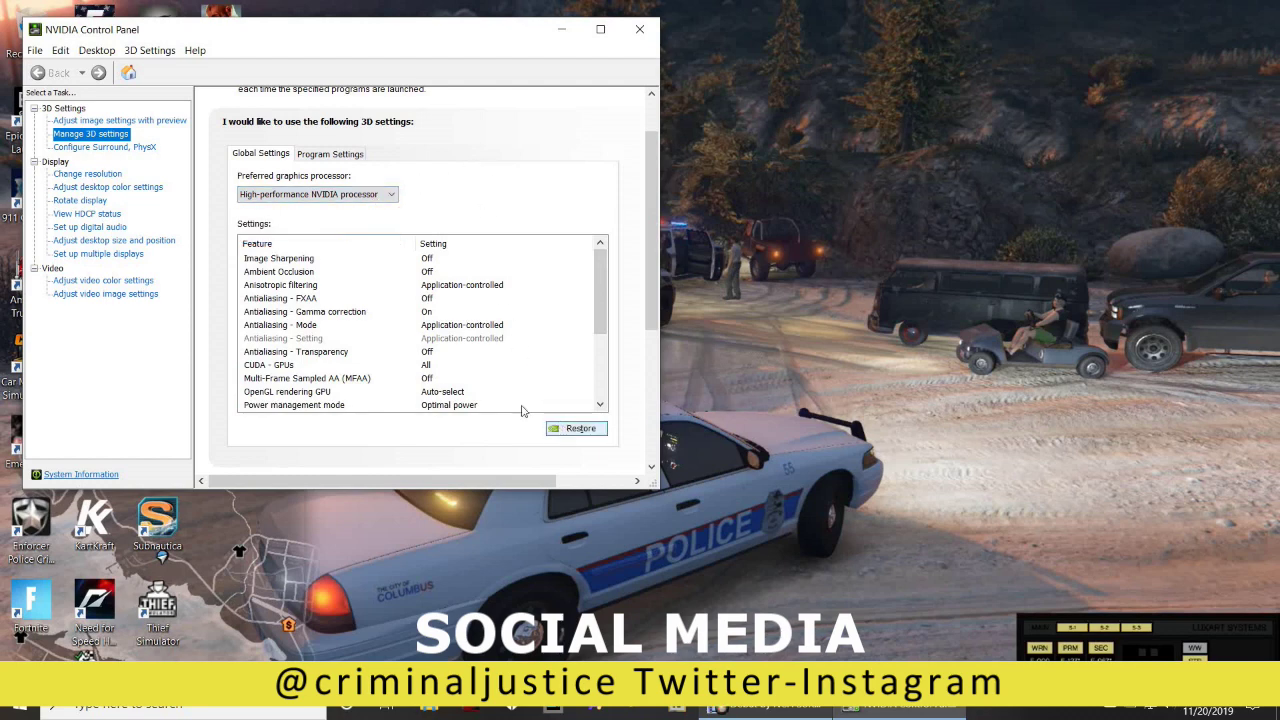
{"action": "scroll", "coordinate": [506, 230], "scroll_direction": "up", "scroll_amount": 2}
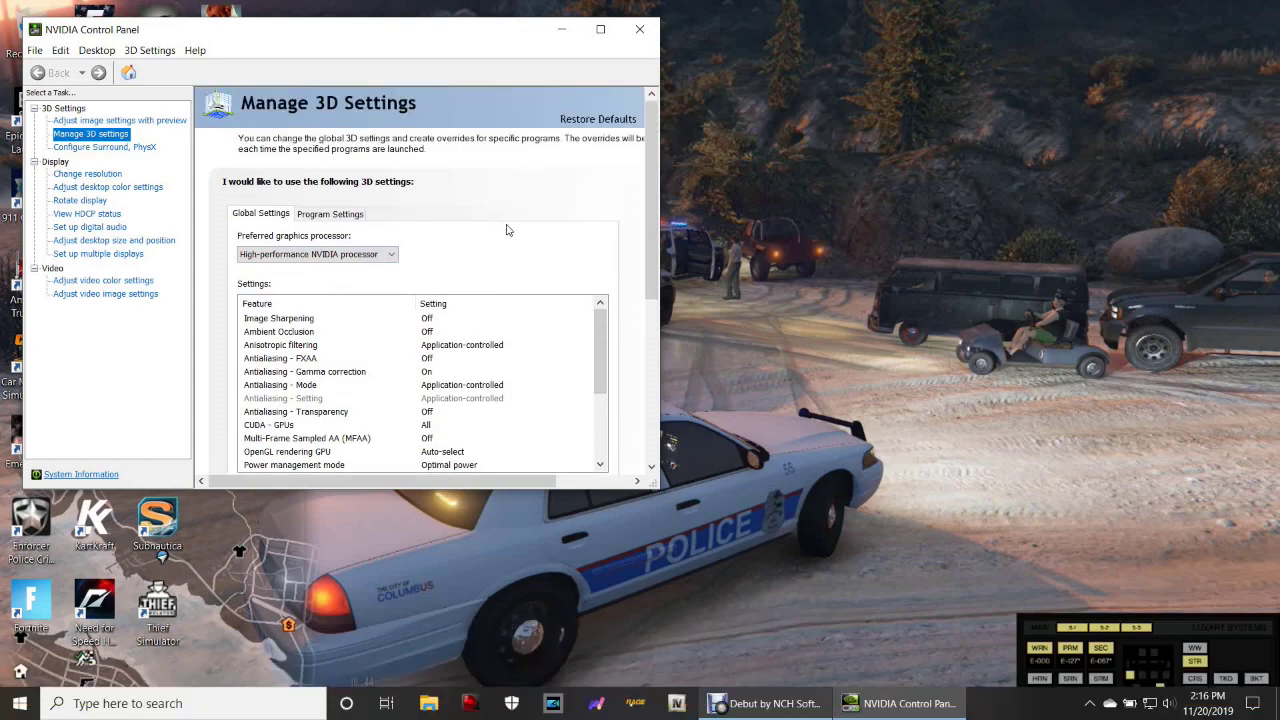
{"action": "left_click", "coordinate": [638, 41]}
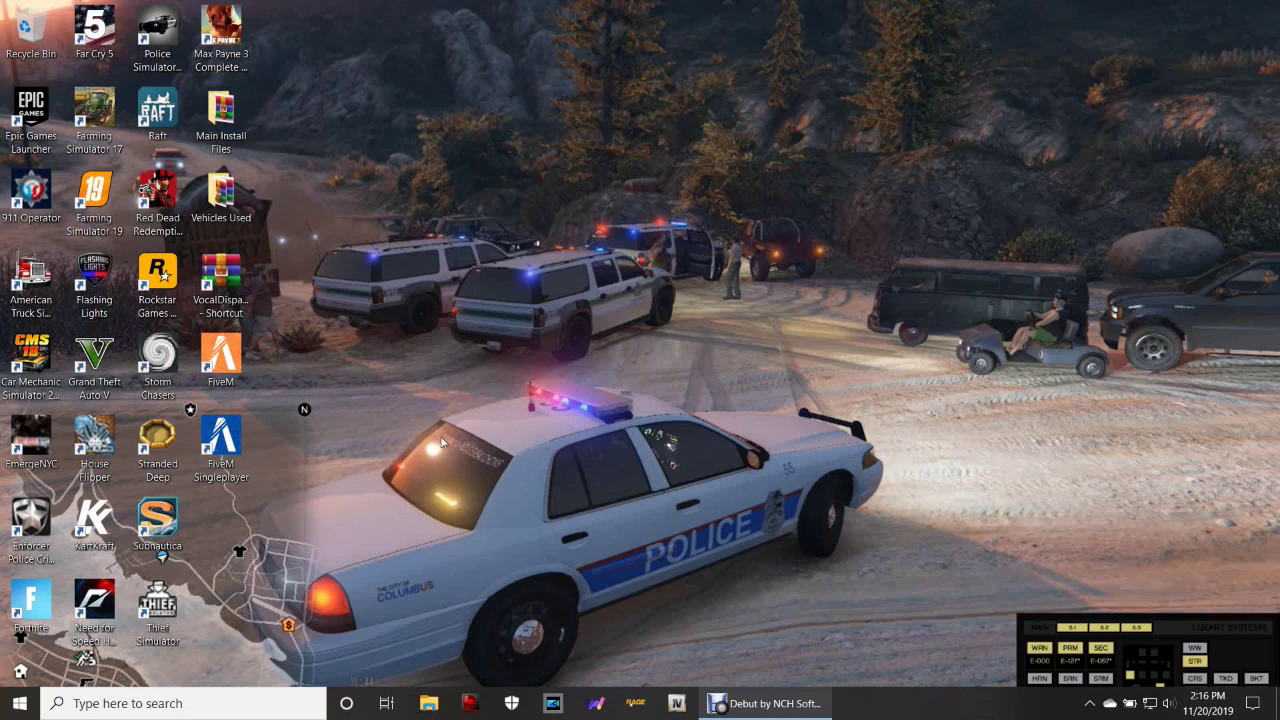
- Launch FiveM from the desktop and browse the news feed on its home page, adjusting the system volume to 24
{"action": "left_click", "coordinate": [213, 368]}
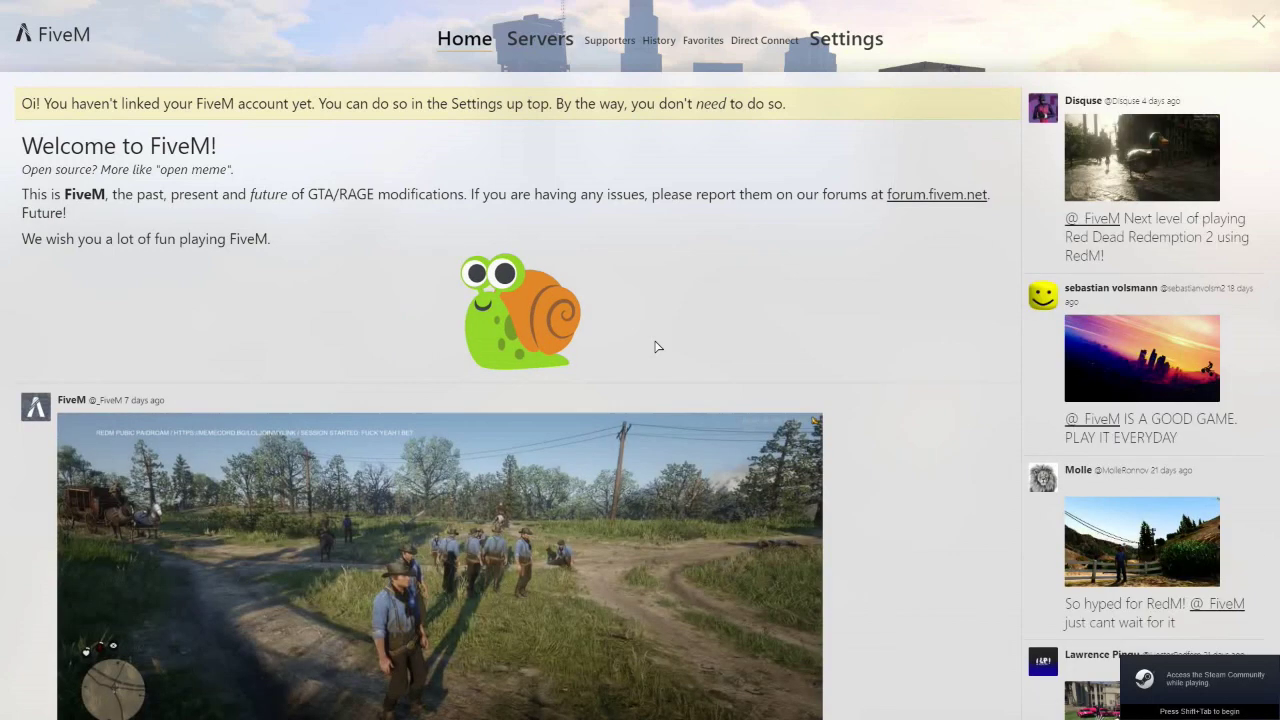
{"action": "scroll", "coordinate": [600, 343], "scroll_direction": "down", "scroll_amount": 3}
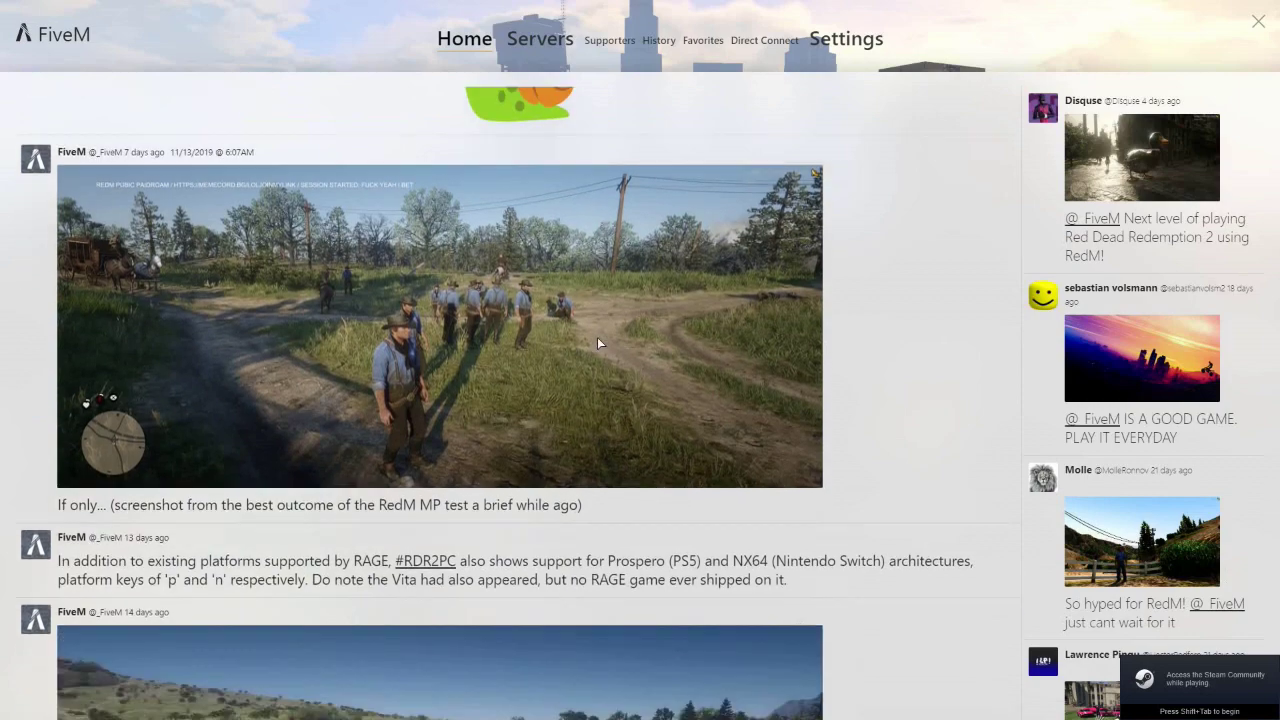
{"action": "scroll", "coordinate": [597, 343], "scroll_direction": "down", "scroll_amount": 3}
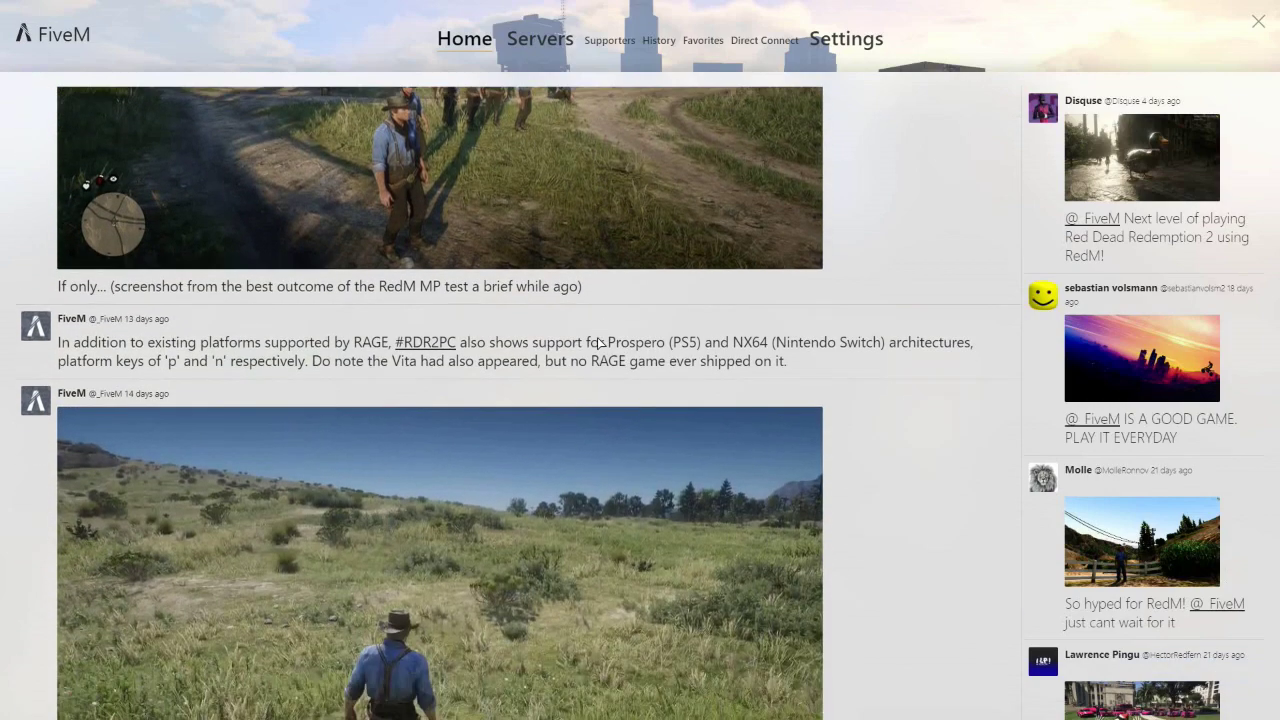
{"action": "scroll", "coordinate": [597, 343], "scroll_direction": "up", "scroll_amount": 3}
{"action": "scroll", "coordinate": [598, 343], "scroll_direction": "up", "scroll_amount": 4}
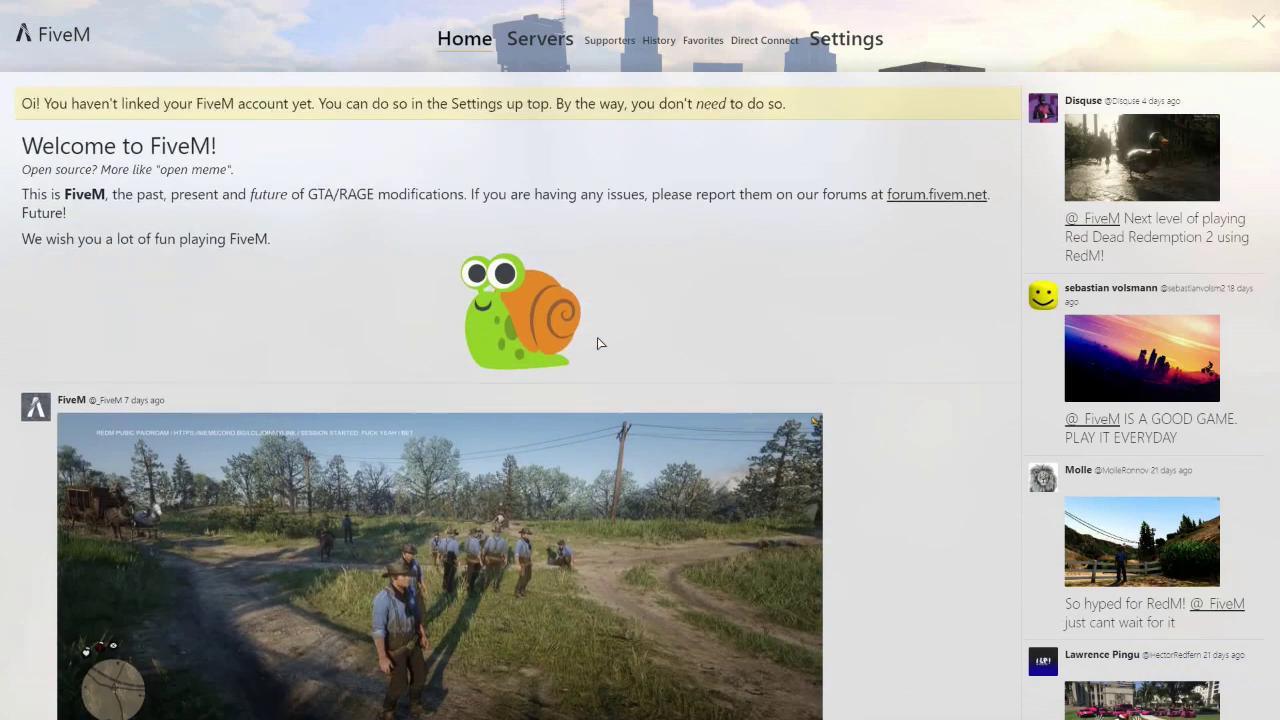
{"action": "key", "text": "XF86AudioLowerVolume"}
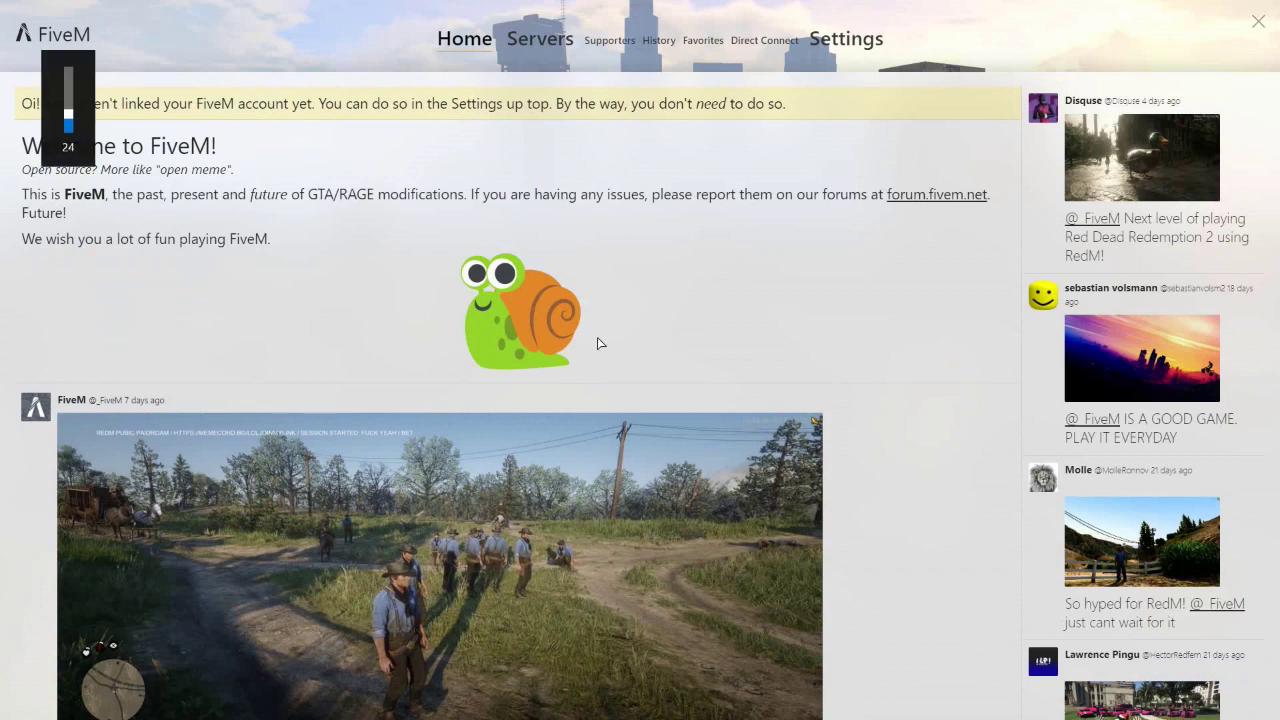
- Lower the system volume and disable the main menu background music in the FiveM settings
{"action": "key", "text": "XF86AudioLowerVolume"}
{"action": "key", "text": "XF86AudioLowerVolume"}
{"action": "key", "text": "XF86AudioLowerVolume"}
{"action": "key", "text": "XF86AudioLowerVolume"}
{"action": "key", "text": "XF86AudioLowerVolume"}
{"action": "key", "text": "XF86AudioLowerVolume"}
{"action": "key", "text": "XF86AudioLowerVolume"}
{"action": "left_click", "coordinate": [820, 41]}
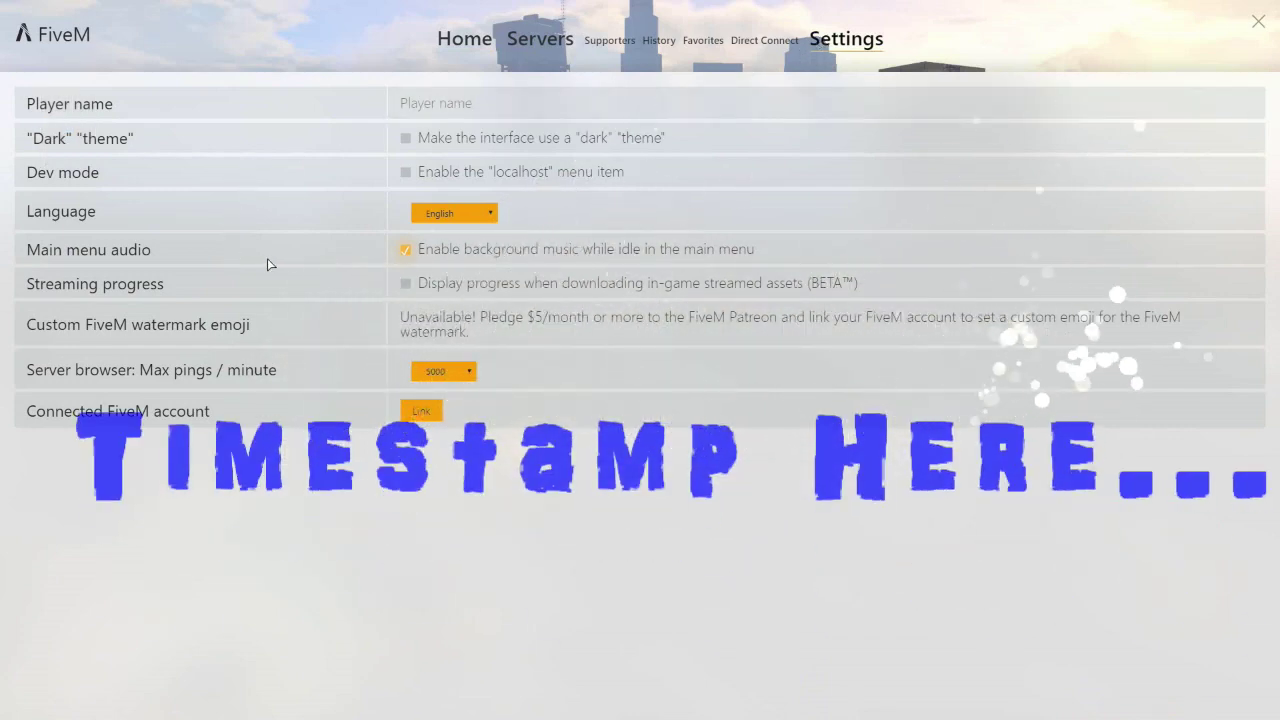
{"action": "left_click", "coordinate": [406, 250]}
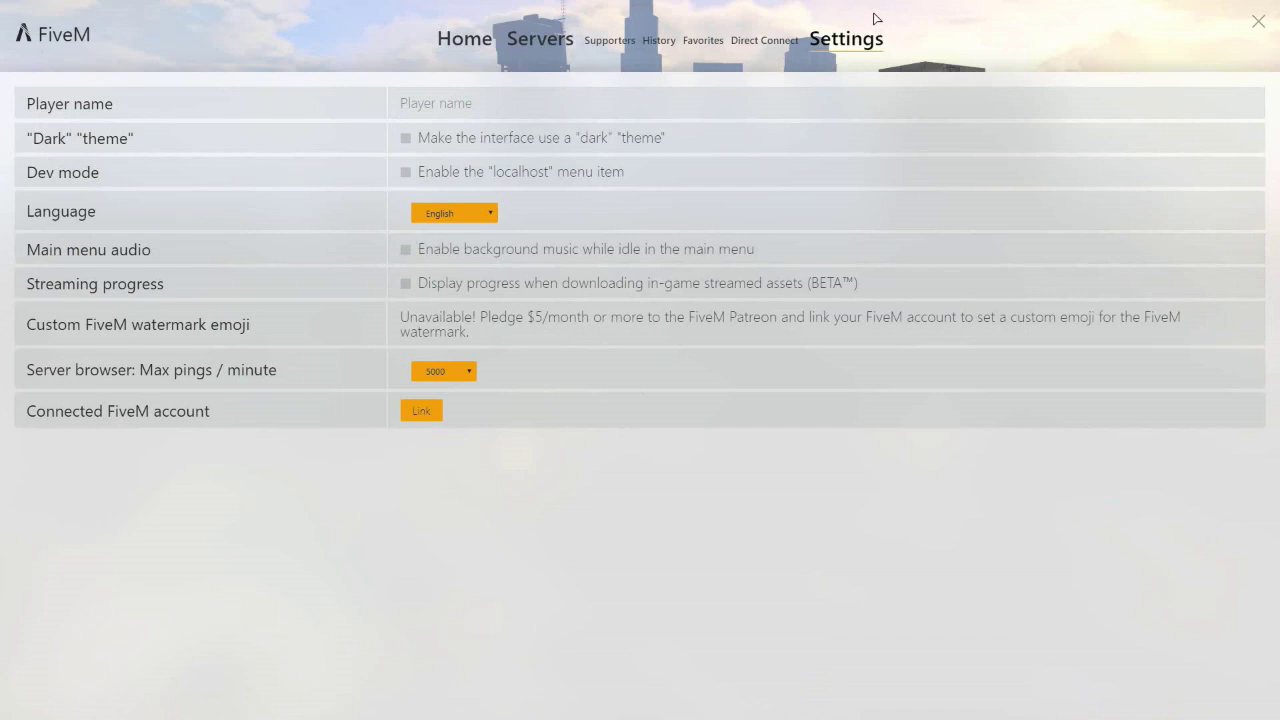
{"action": "key", "text": "XF86AudioLowerVolume"}
{"action": "key", "text": "XF86AudioLowerVolume"}
- Try out the dark interface theme and switch it back off
{"action": "left_click", "coordinate": [406, 139]}
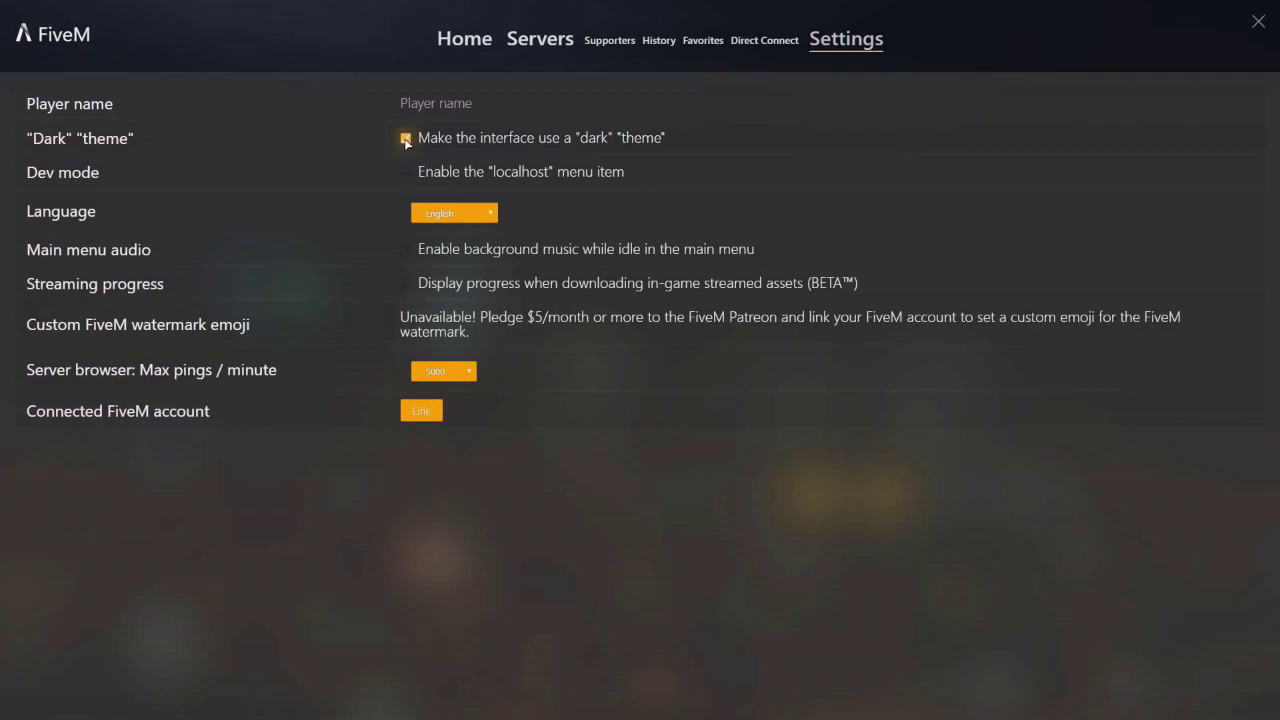
{"action": "left_click", "coordinate": [406, 139]}
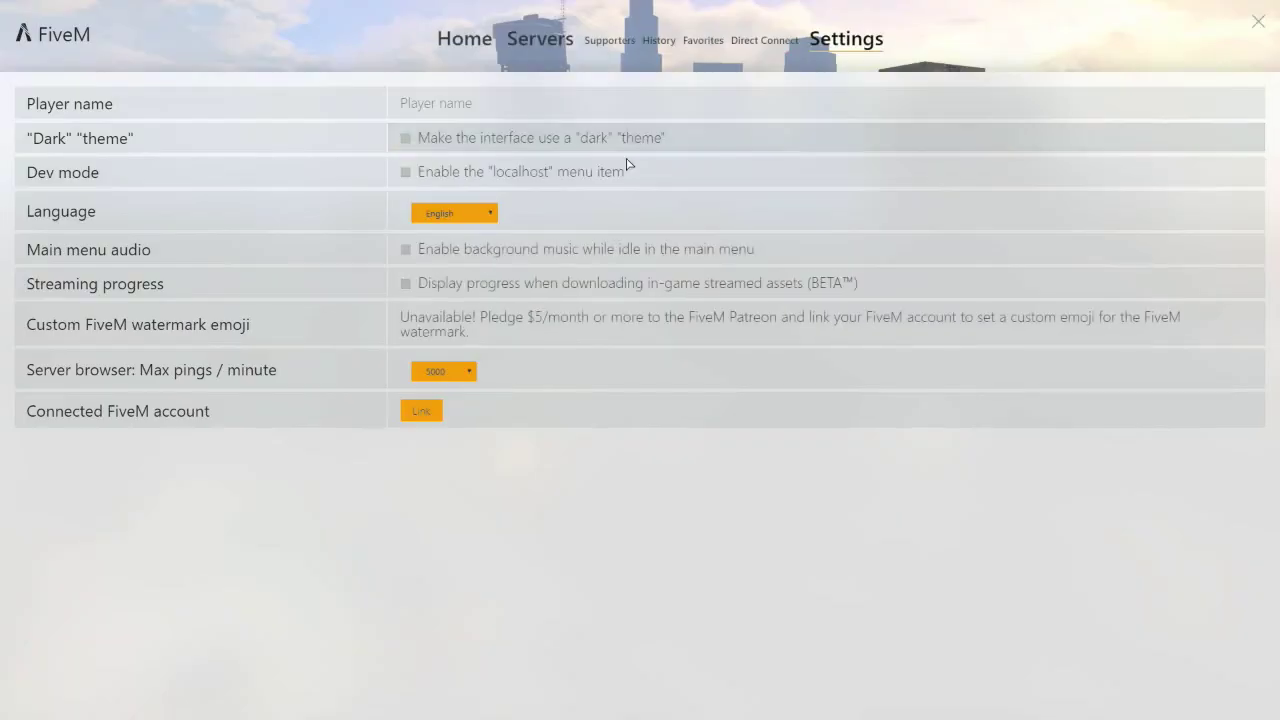
- View the Direct Connect and Favorites pages, and browse through the full list of available servers
{"action": "left_click", "coordinate": [760, 45]}
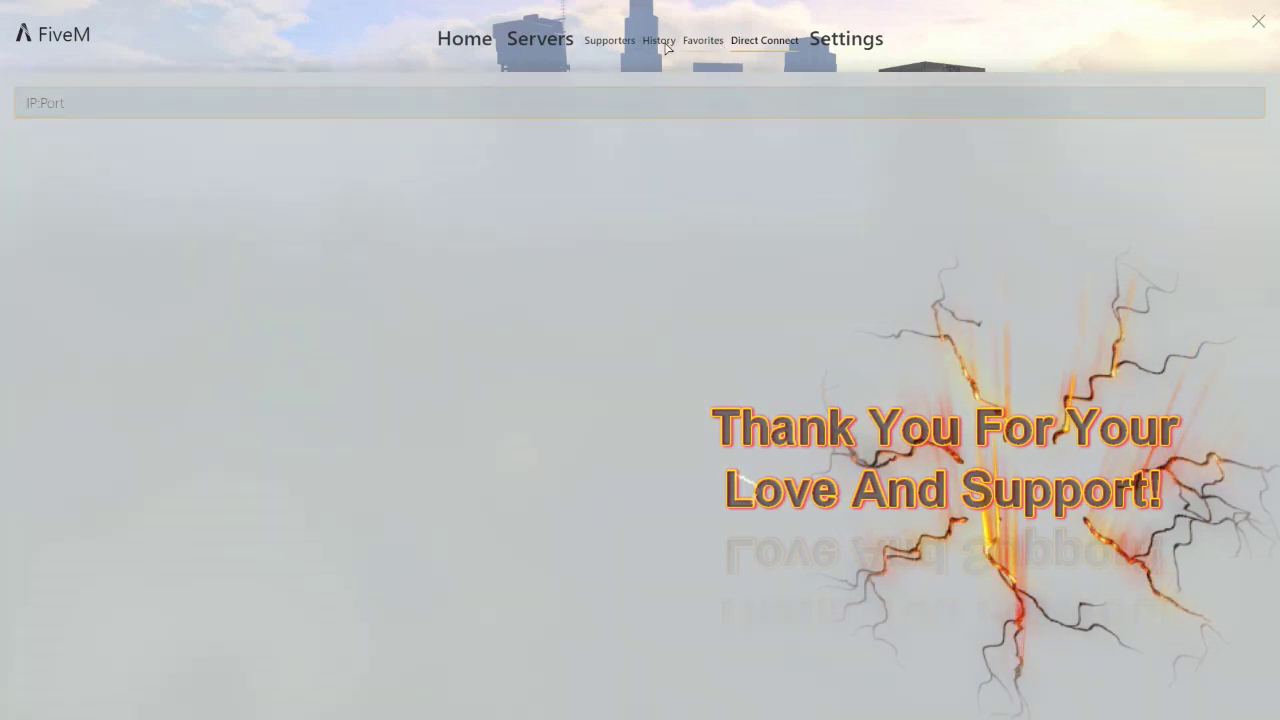
{"action": "left_click", "coordinate": [703, 41]}
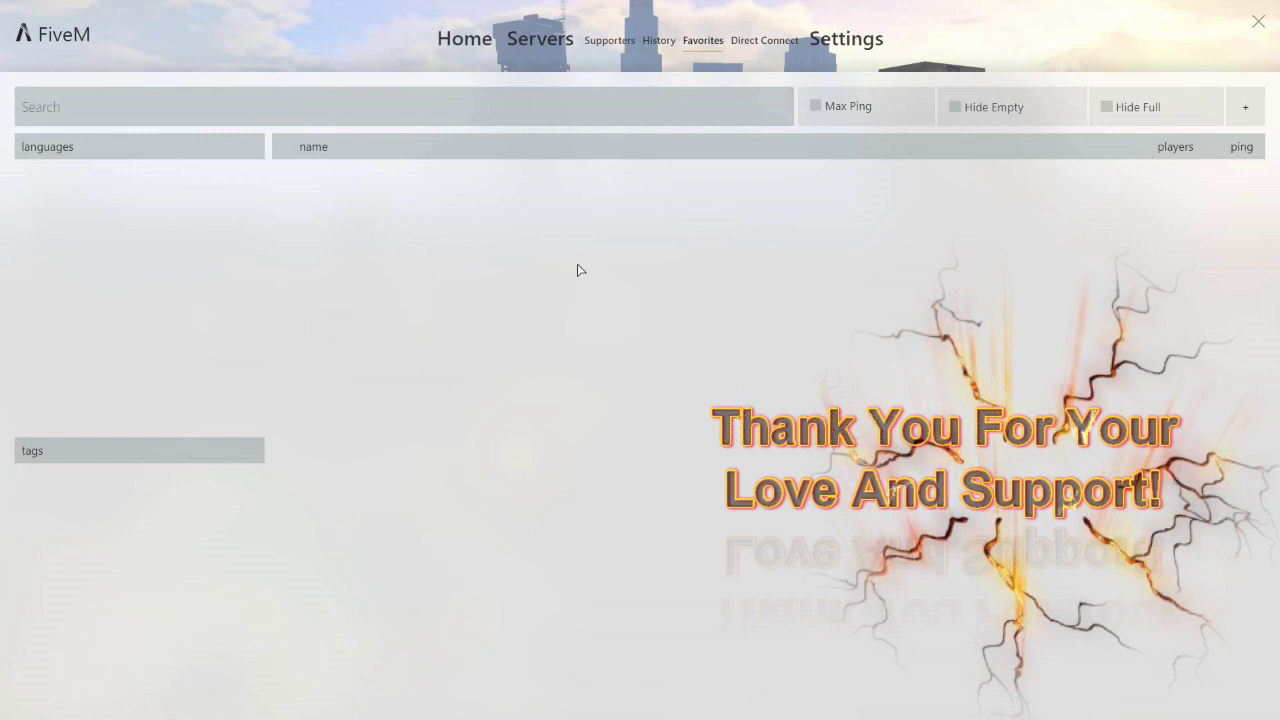
{"action": "left_click", "coordinate": [516, 42]}
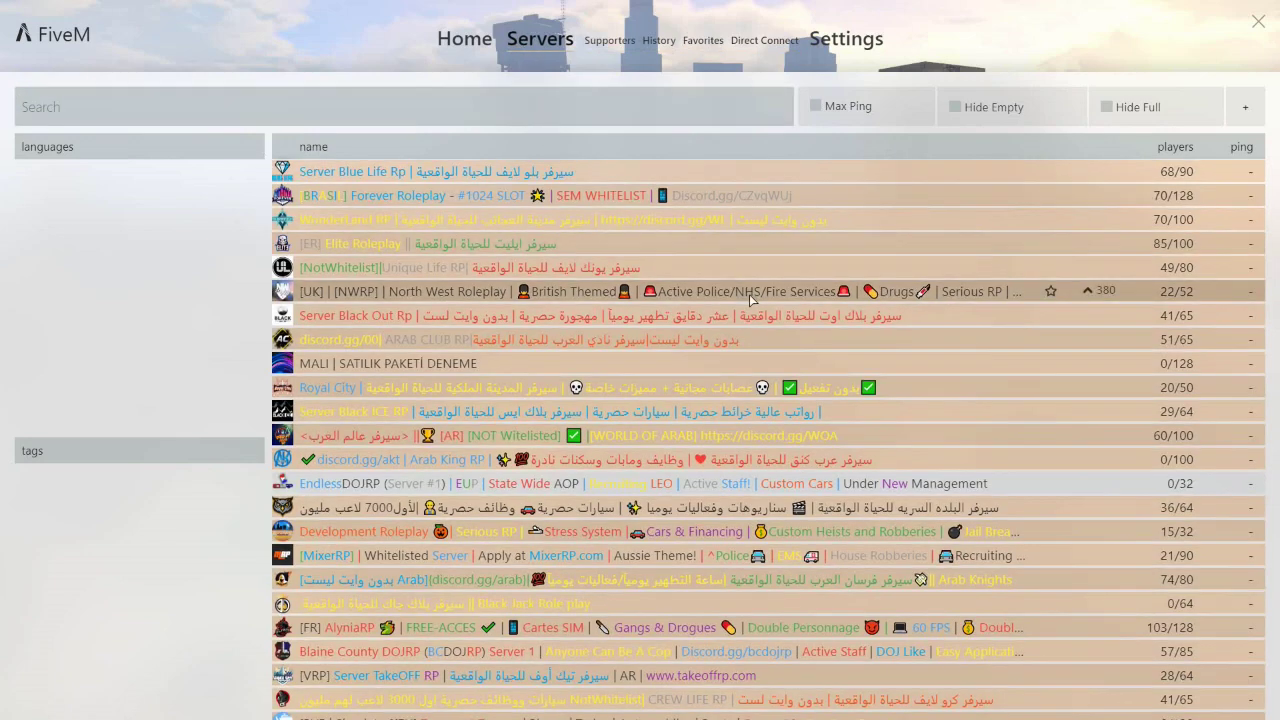
{"action": "scroll", "coordinate": [752, 298], "scroll_direction": "down", "scroll_amount": 5}
{"action": "scroll", "coordinate": [765, 303], "scroll_direction": "down", "scroll_amount": 10}
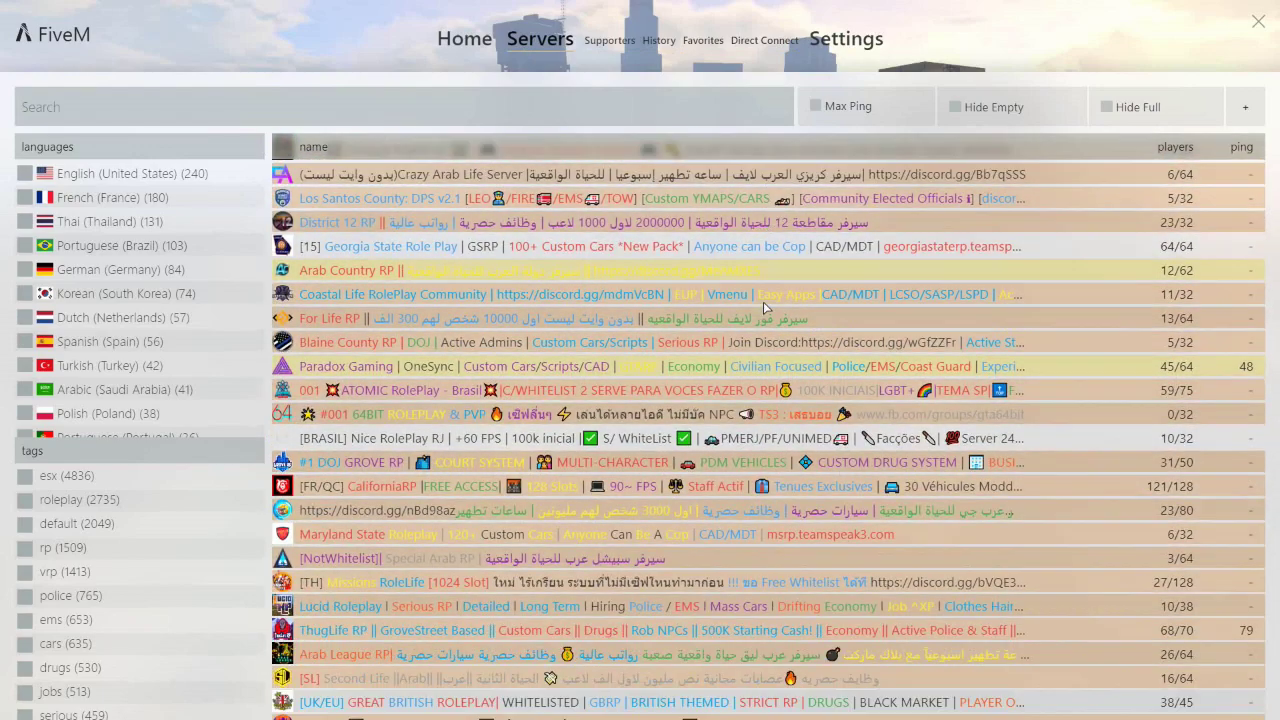
{"action": "scroll", "coordinate": [765, 307], "scroll_direction": "down", "scroll_amount": 8}
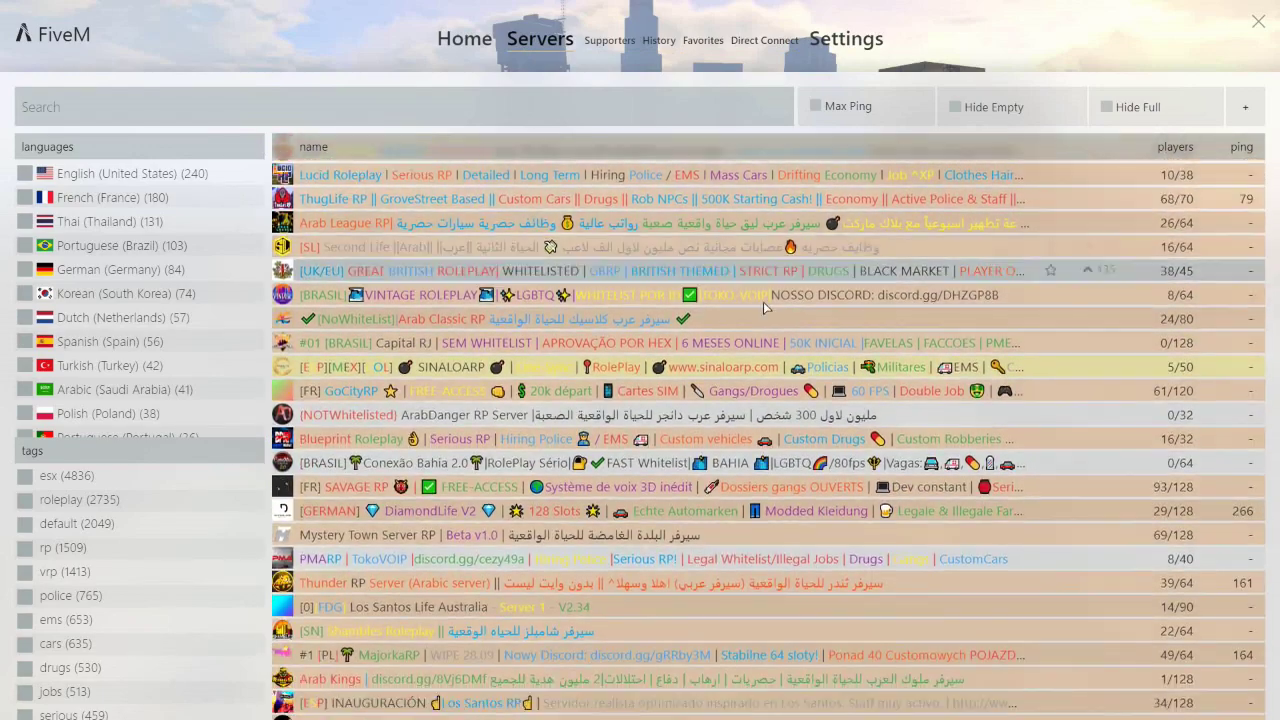
{"action": "scroll", "coordinate": [763, 305], "scroll_direction": "down", "scroll_amount": 6}
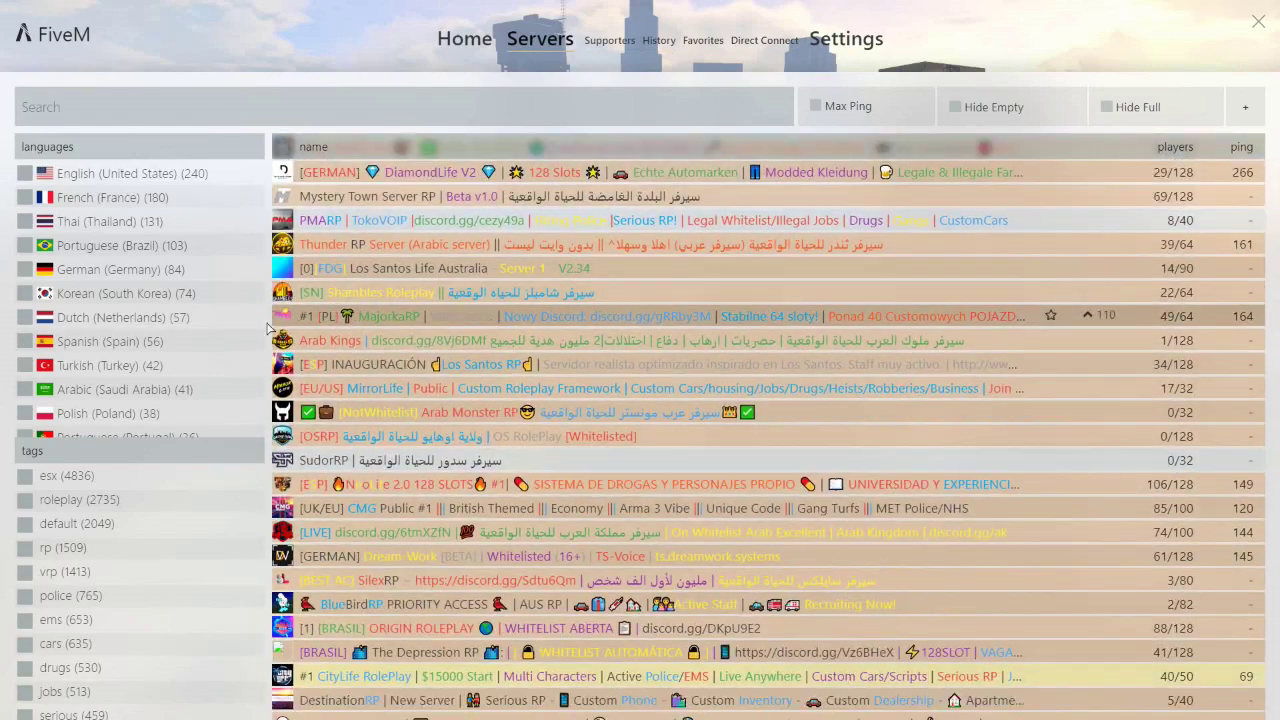
- Look through the language filters, restrict the server list to English (United States), and close FiveM
{"action": "scroll", "coordinate": [200, 335], "scroll_direction": "down", "scroll_amount": 8}
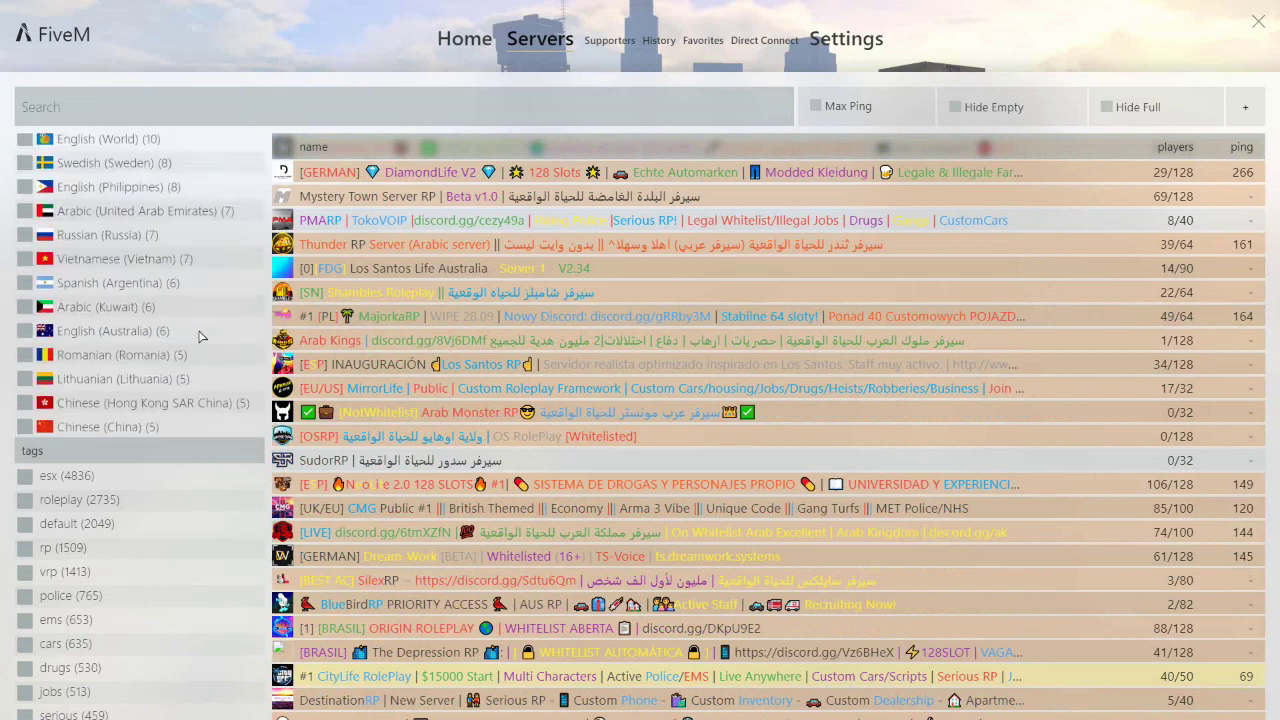
{"action": "scroll", "coordinate": [200, 335], "scroll_direction": "up", "scroll_amount": 8}
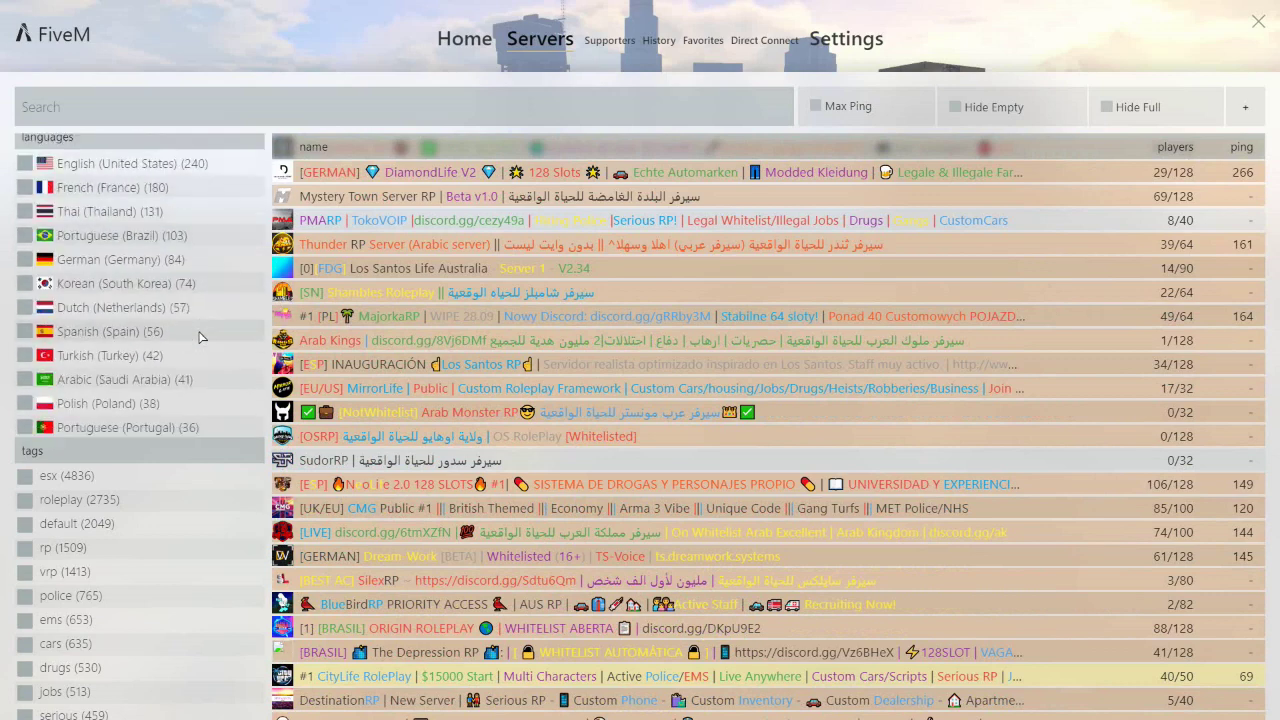
{"action": "scroll", "coordinate": [200, 336], "scroll_direction": "down", "scroll_amount": 15}
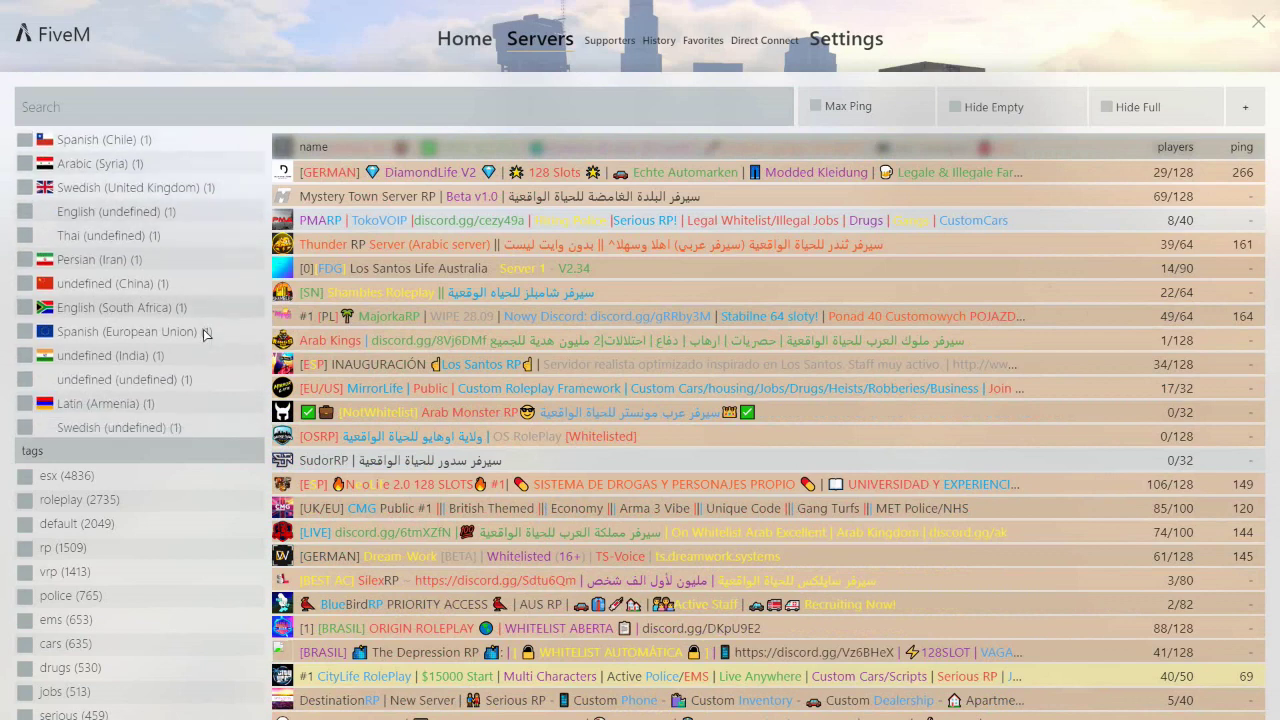
{"action": "scroll", "coordinate": [203, 334], "scroll_direction": "up", "scroll_amount": 8}
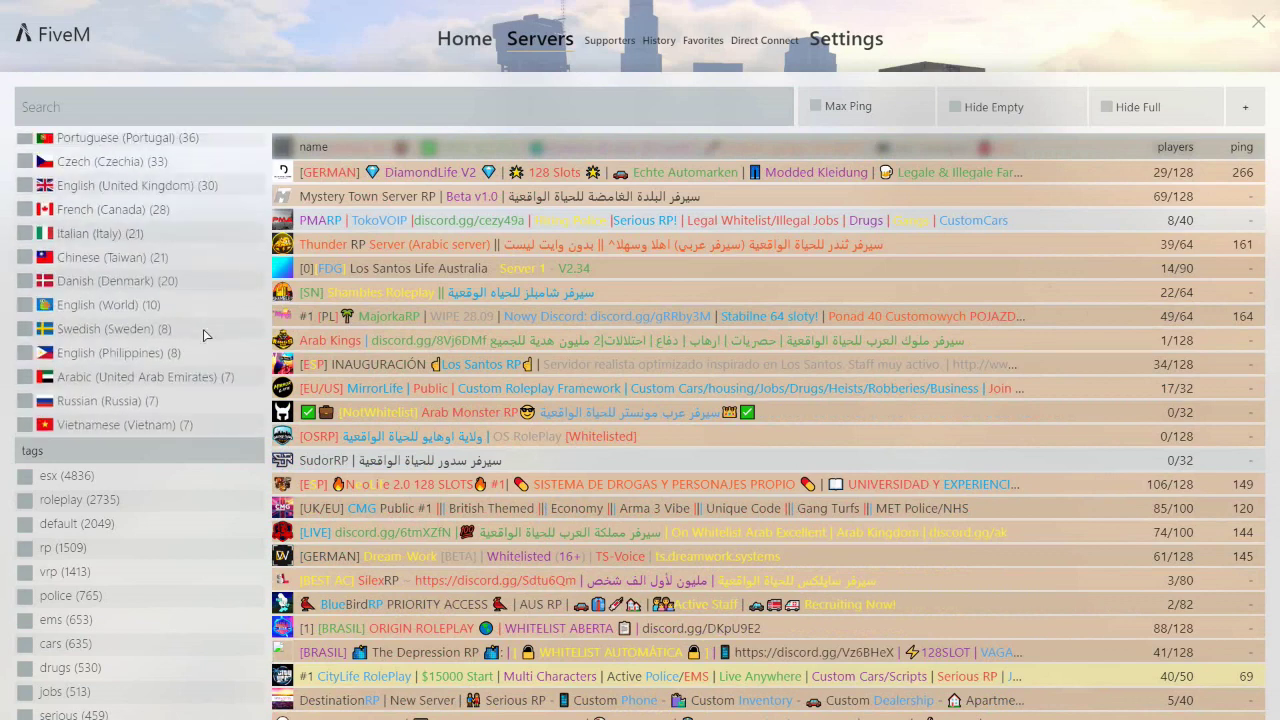
{"action": "scroll", "coordinate": [203, 334], "scroll_direction": "up", "scroll_amount": 4}
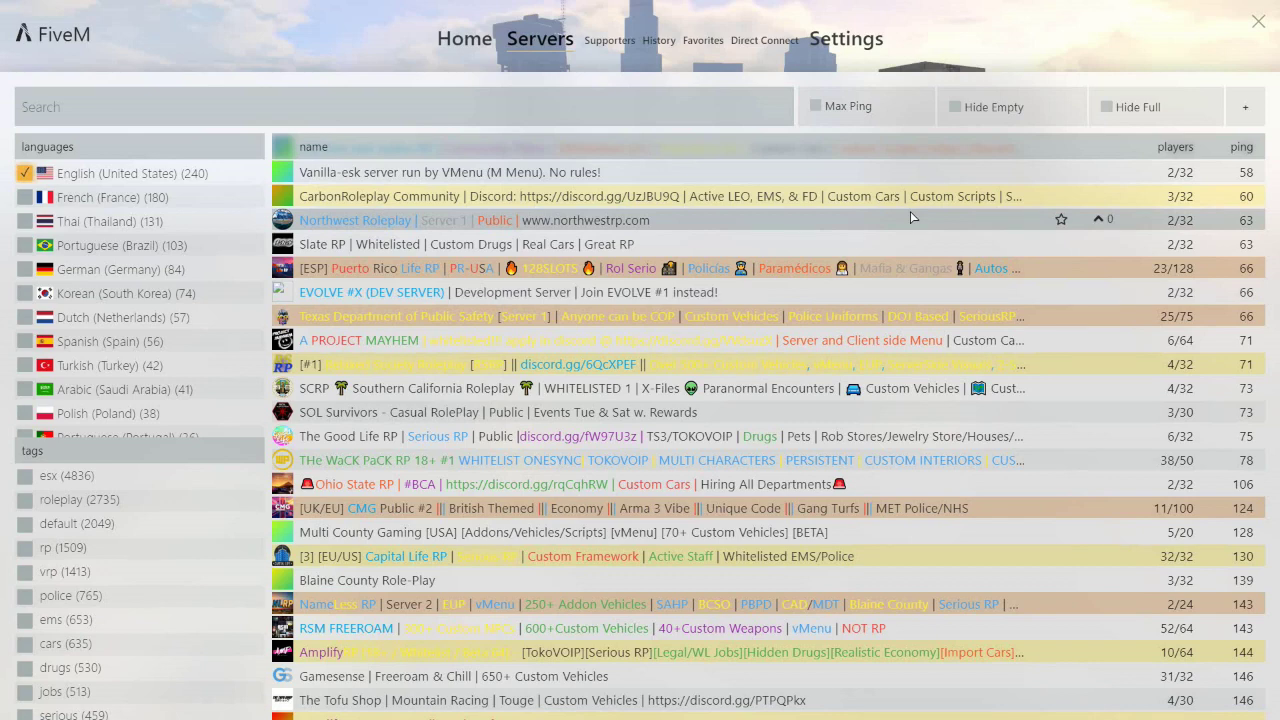
{"action": "left_click", "coordinate": [1258, 22]}
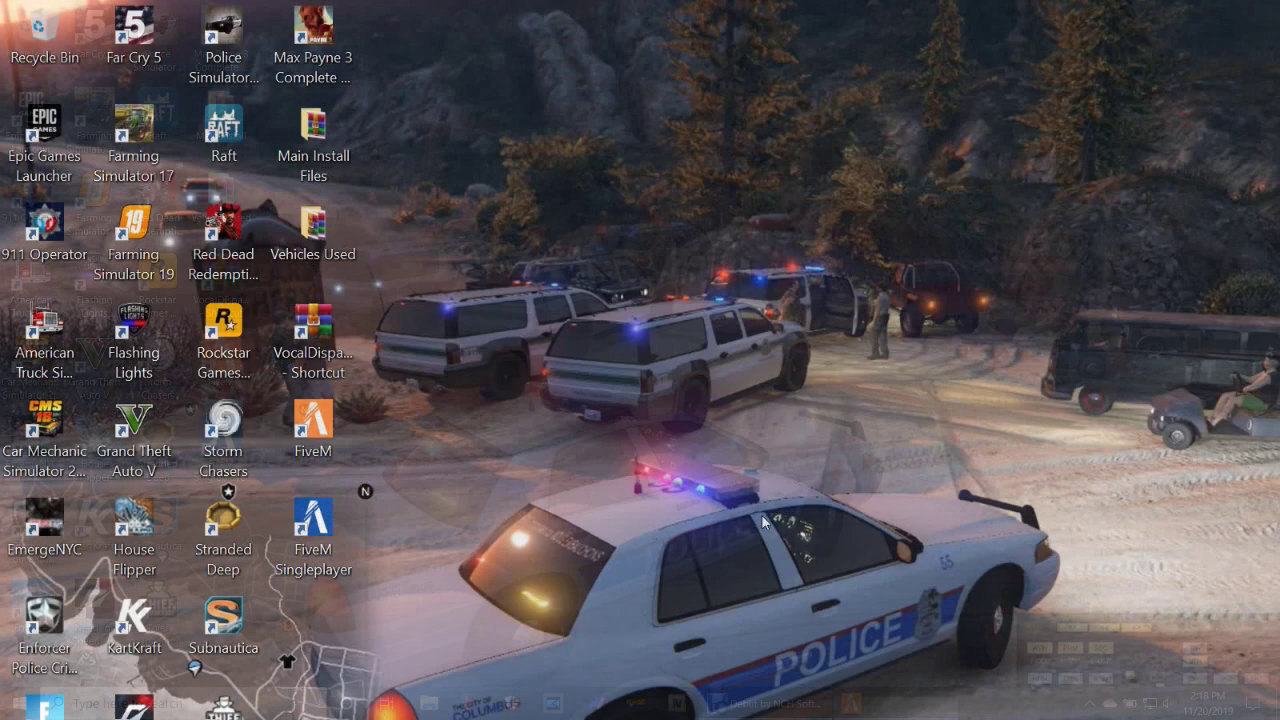